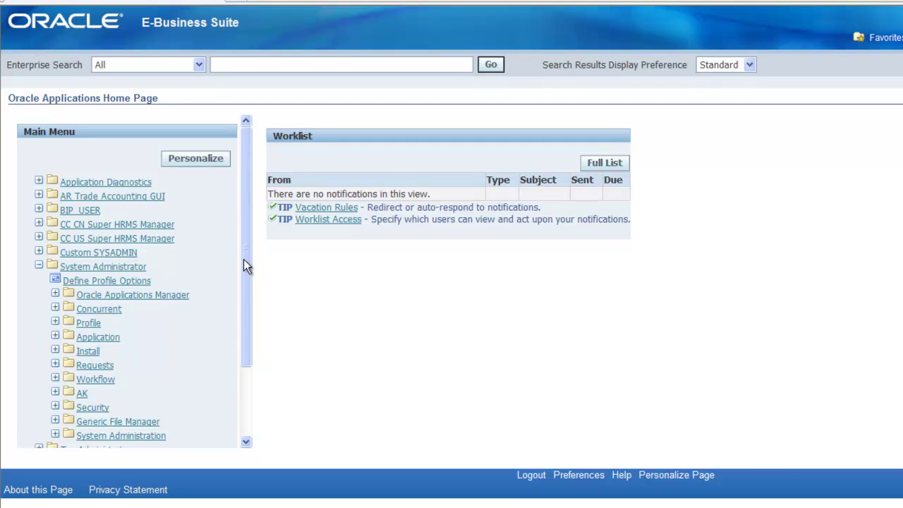
- Open the Users form from Security > User > Define
left_click_drag(244, 260, 242, 279)
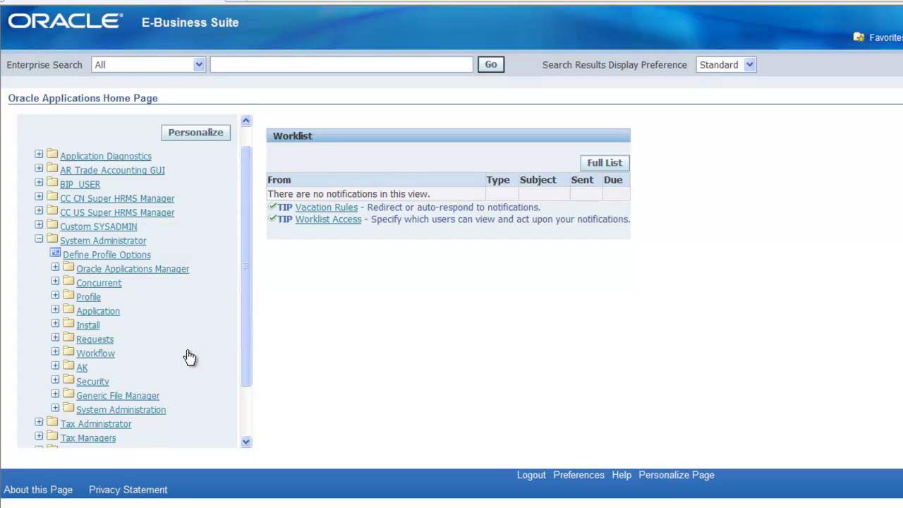
left_click(97, 383)
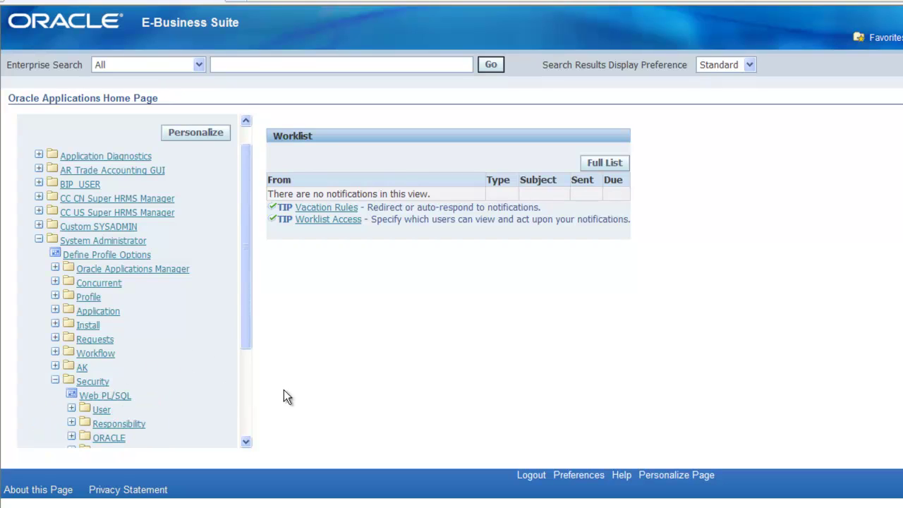
left_click(101, 409)
left_click(112, 424)
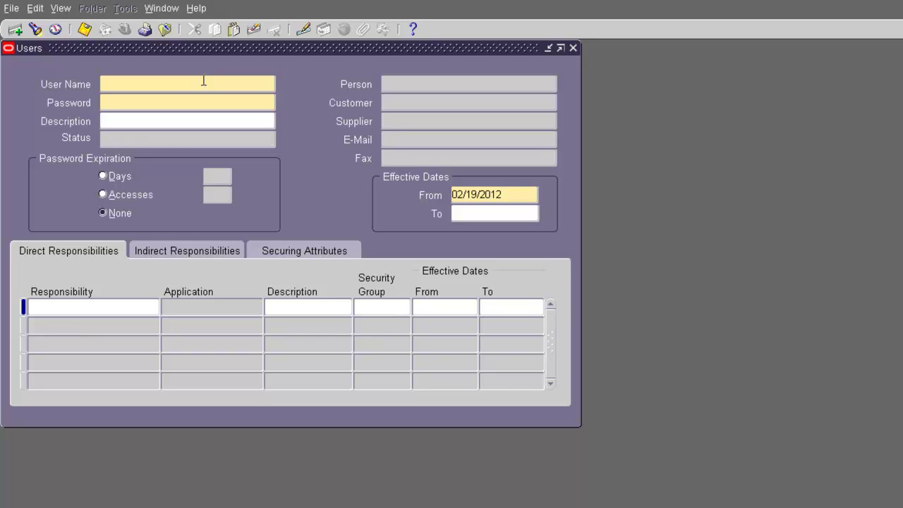
- Enter user name HRSETUP, then type and confirm the initial password
type("HRSETUP")
key("Tab")
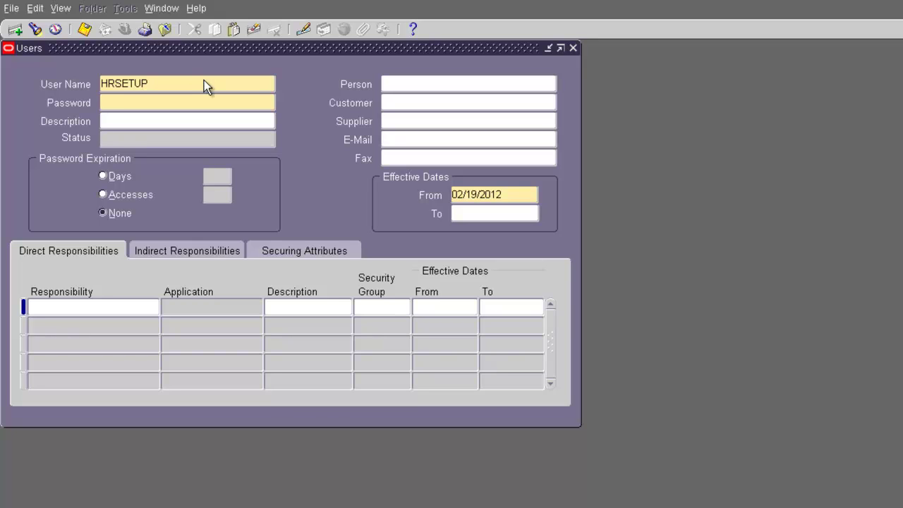
key("Tab")
key("Tab")
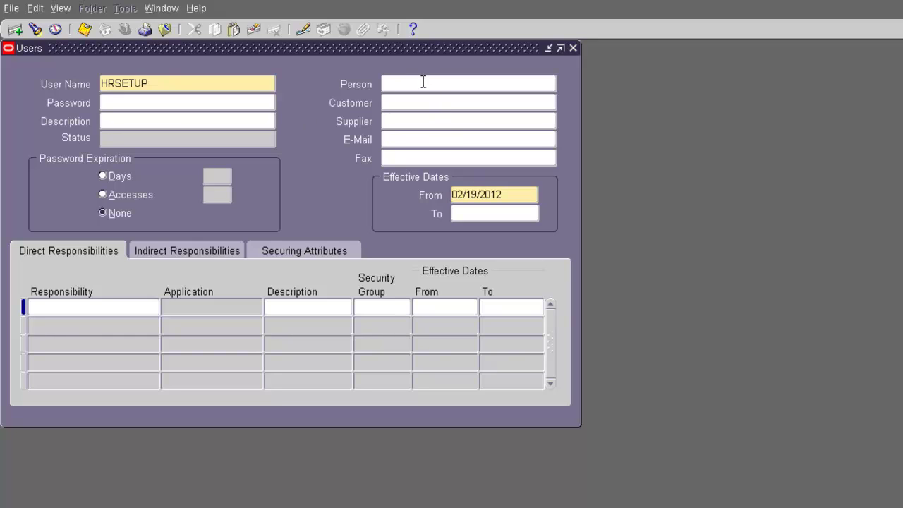
- Give HRSETUP the System Administrator and US Super HRMS Manager responsibilities and save the user
left_click(118, 308)
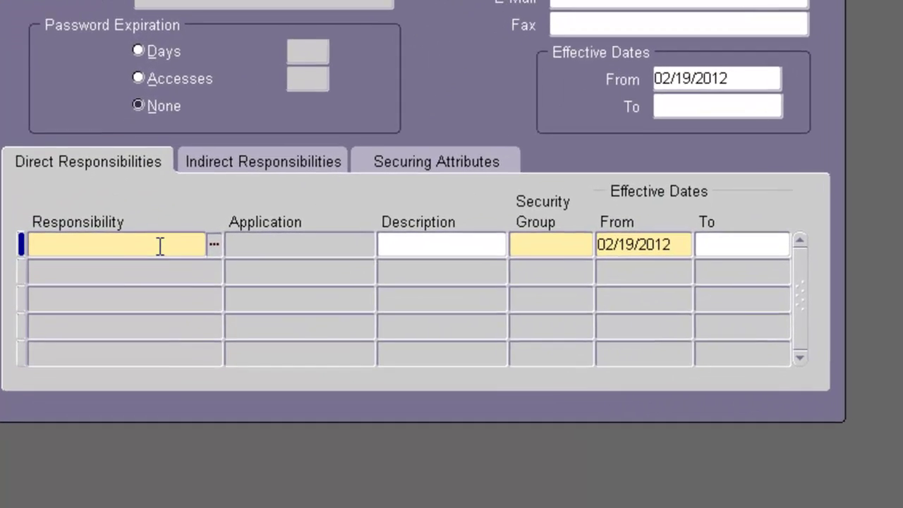
type("system ")
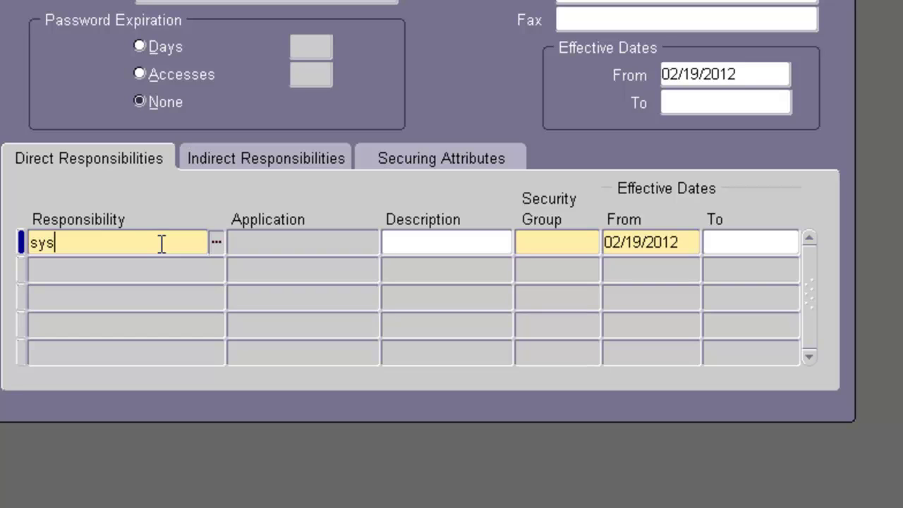
type("admin")
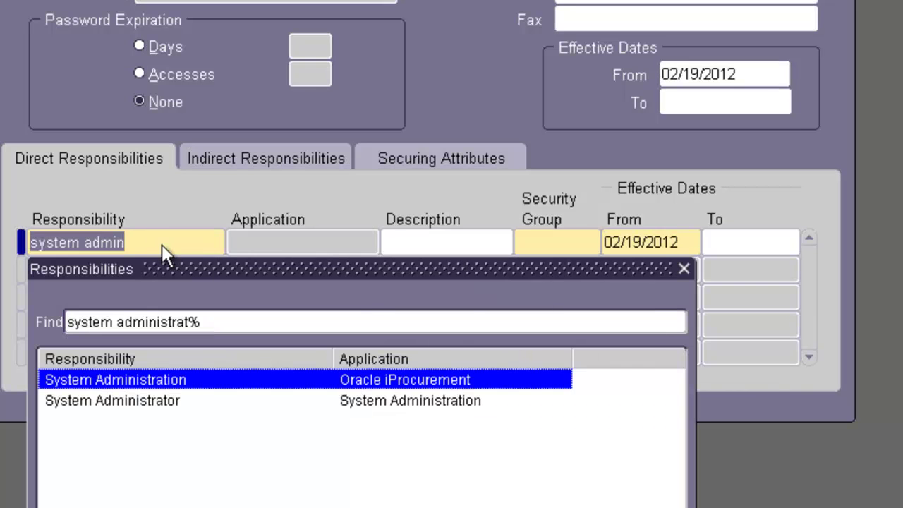
double_click(145, 398)
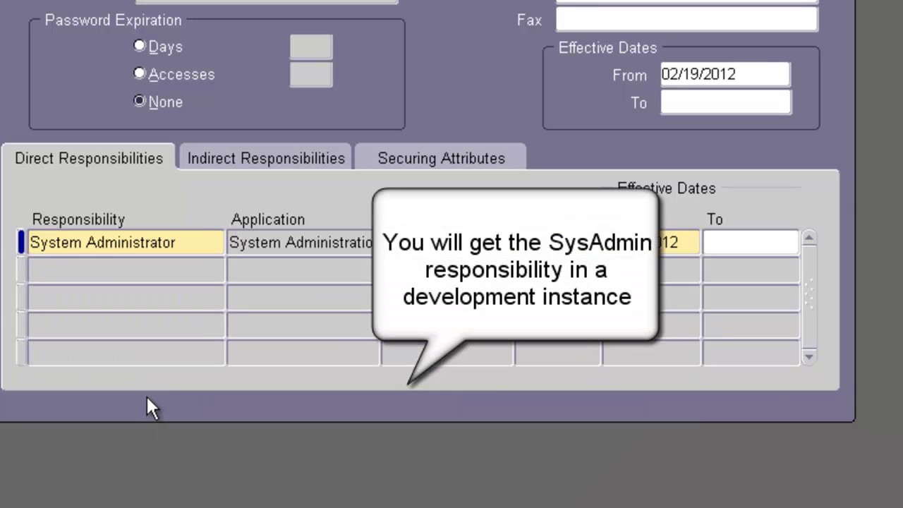
left_click(136, 271)
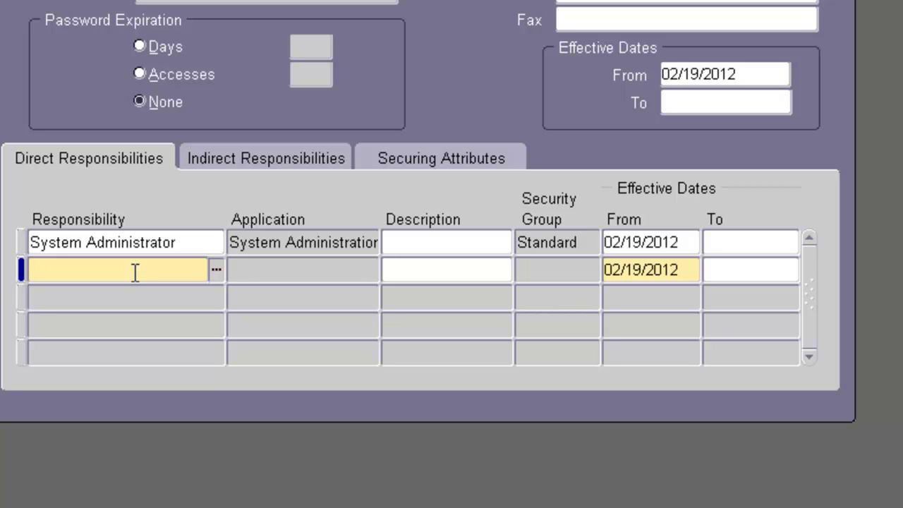
type("us super")
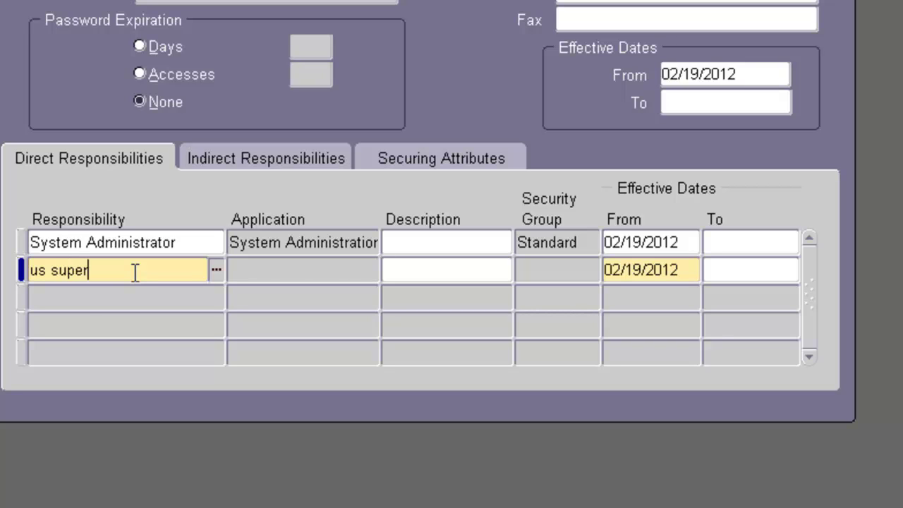
key("Tab")
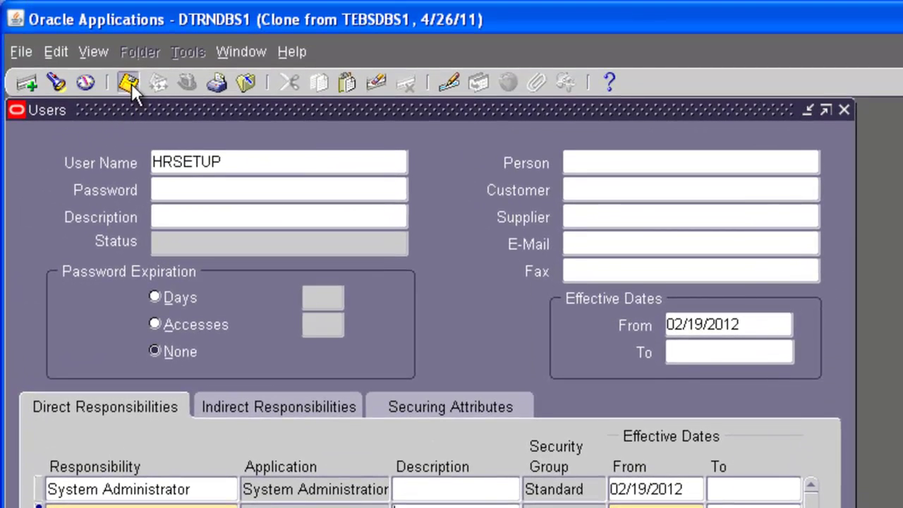
left_click(129, 82)
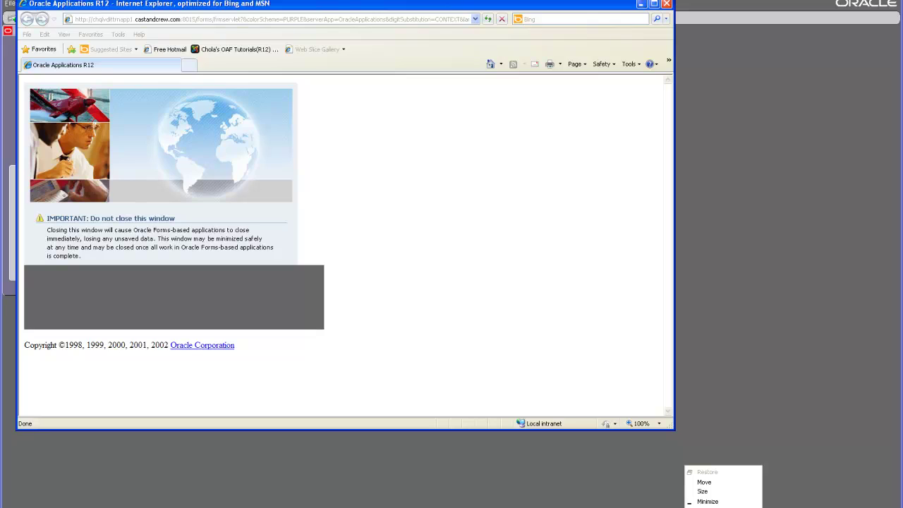
- Exit Oracle Forms, log out, and log back in as hrsetup
left_click(701, 502)
key("Return")
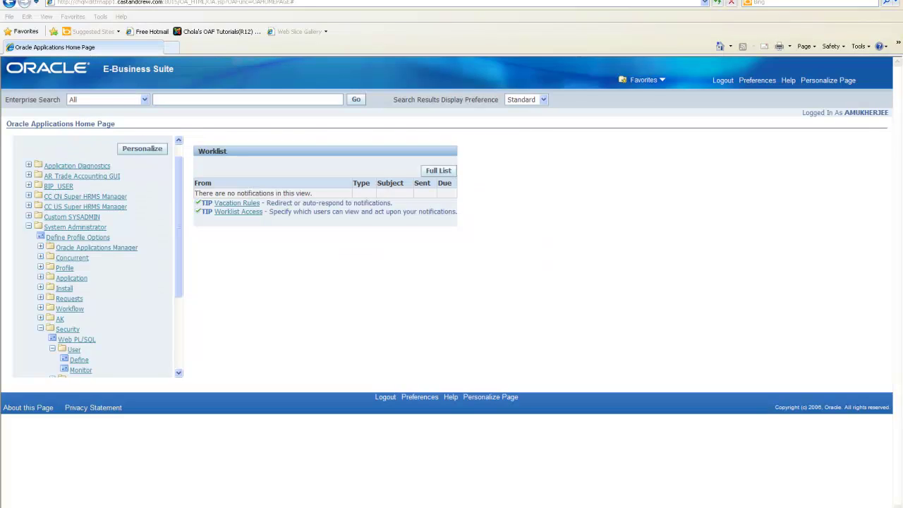
left_click(723, 81)
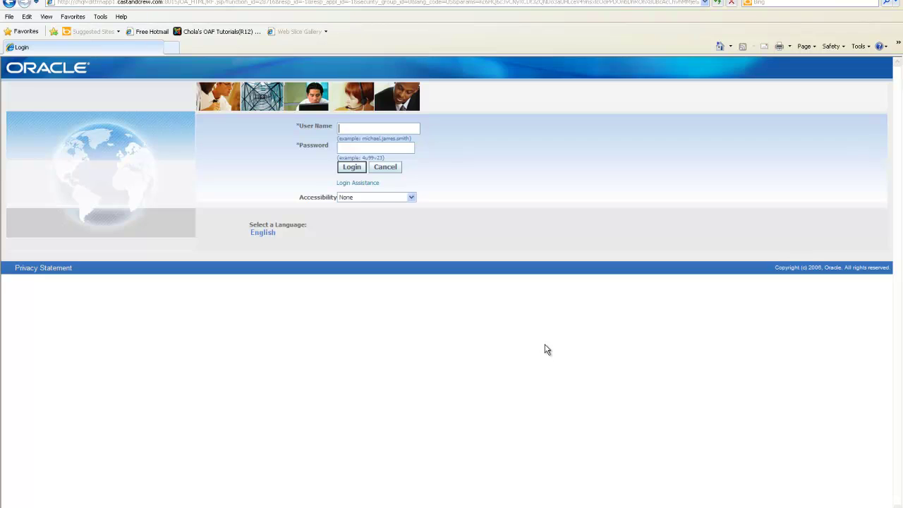
type("hrsetu")
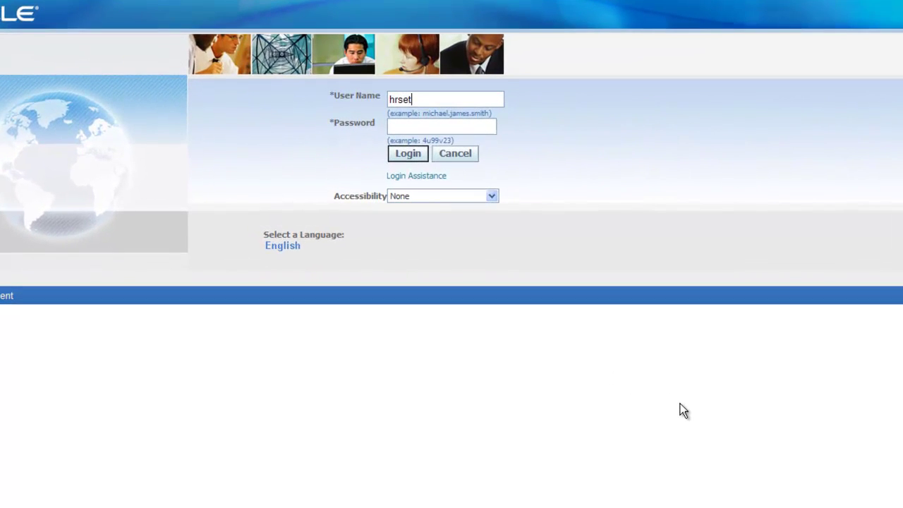
type("p")
key("Tab")
key("Return")
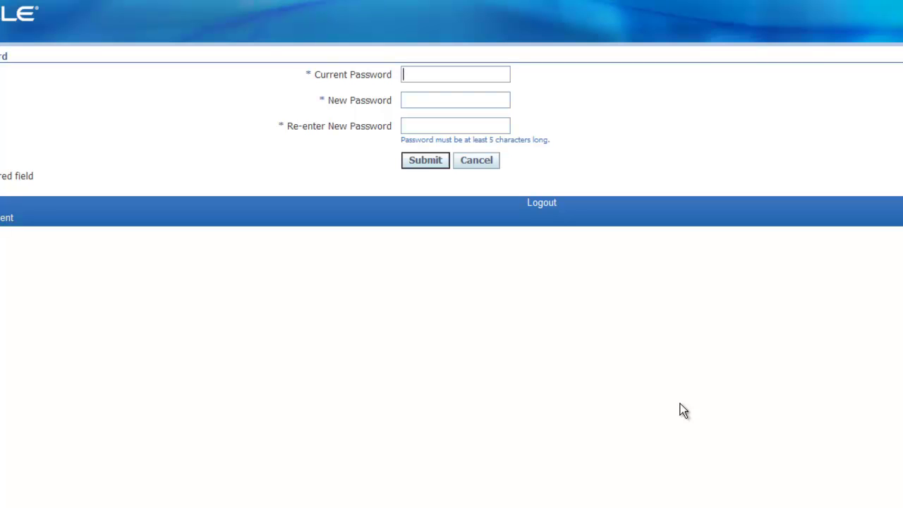
- Change hrsetup's password by entering the current password and a new password twice, then submit
key("Tab")
key("Tab")
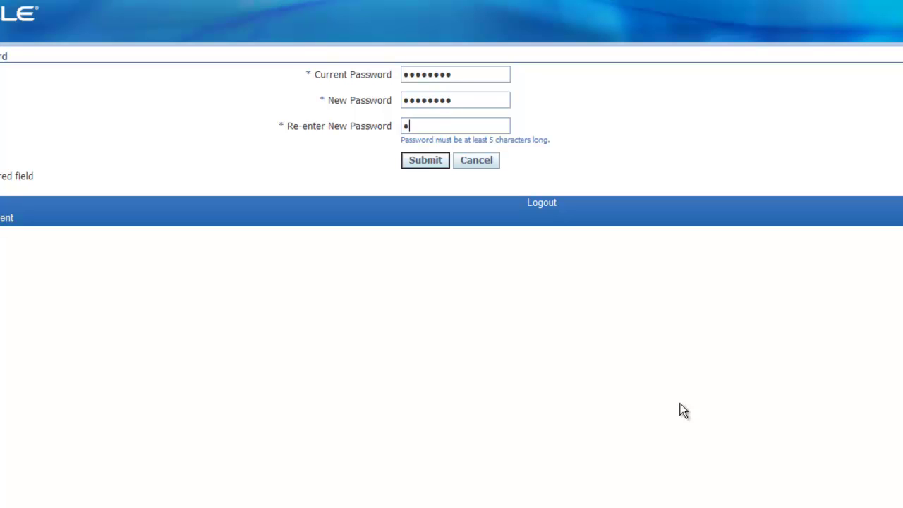
key("Tab")
key("Return")
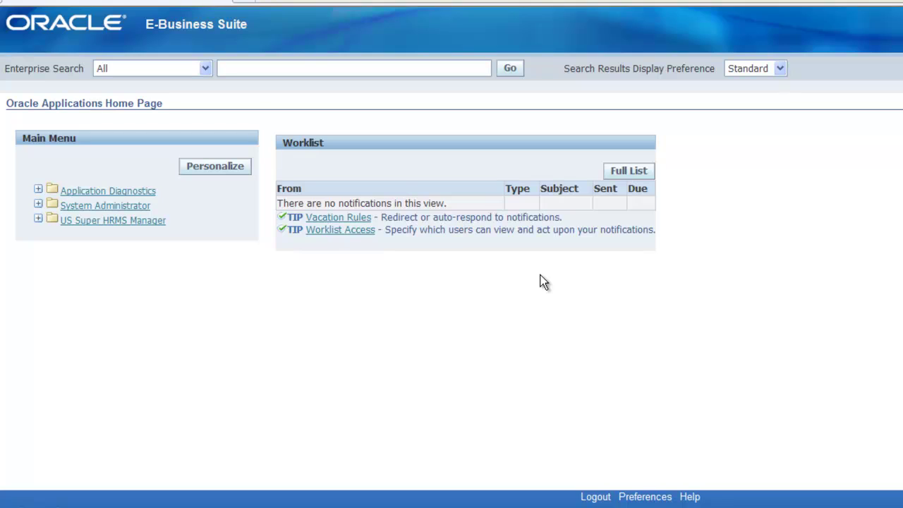
- Bring up page 4 of the setup guide showing the Demo US Super HRMS Manager values
left_click(148, 211)
left_click(147, 224)
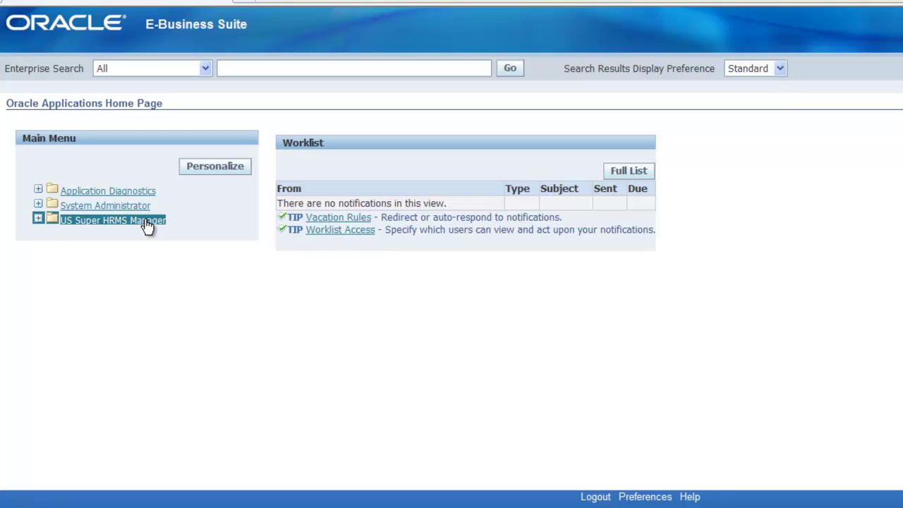
left_click(4, 228)
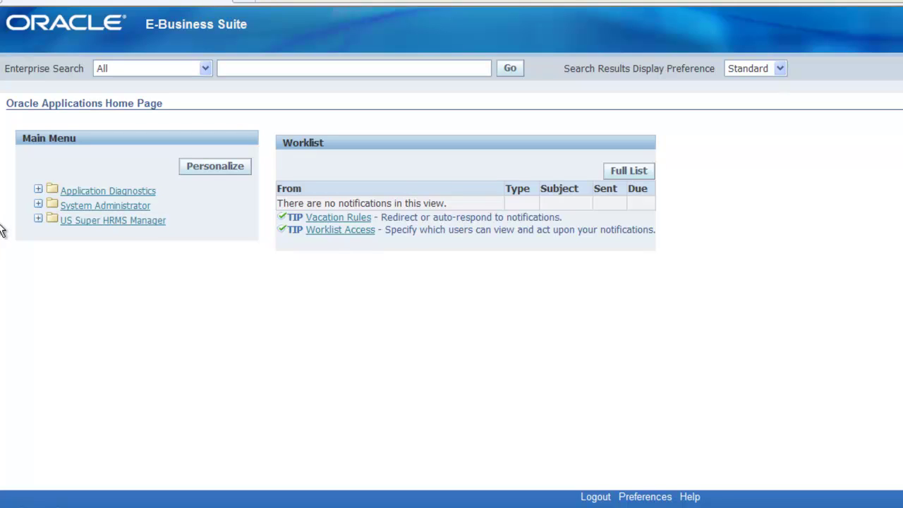
left_click(51, 205)
left_click(141, 204)
left_click_drag(161, 190, 76, 194)
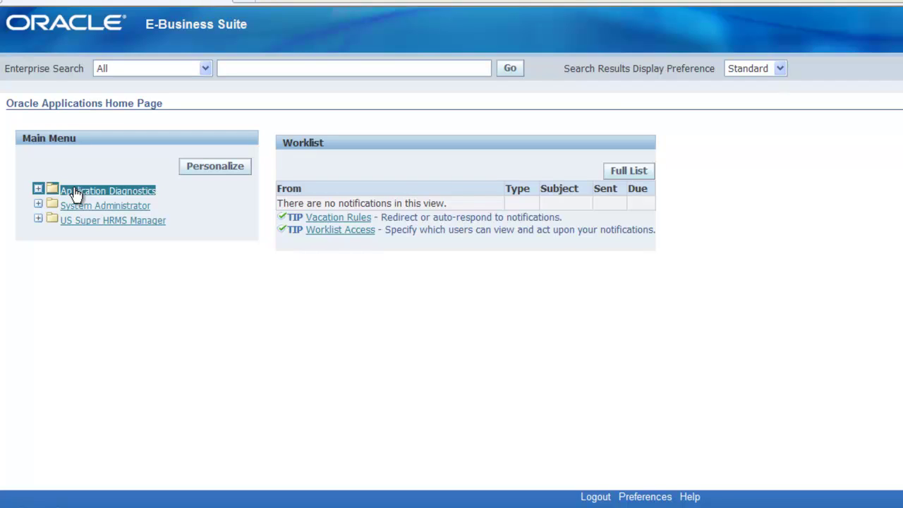
left_click_drag(76, 195, 246, 210)
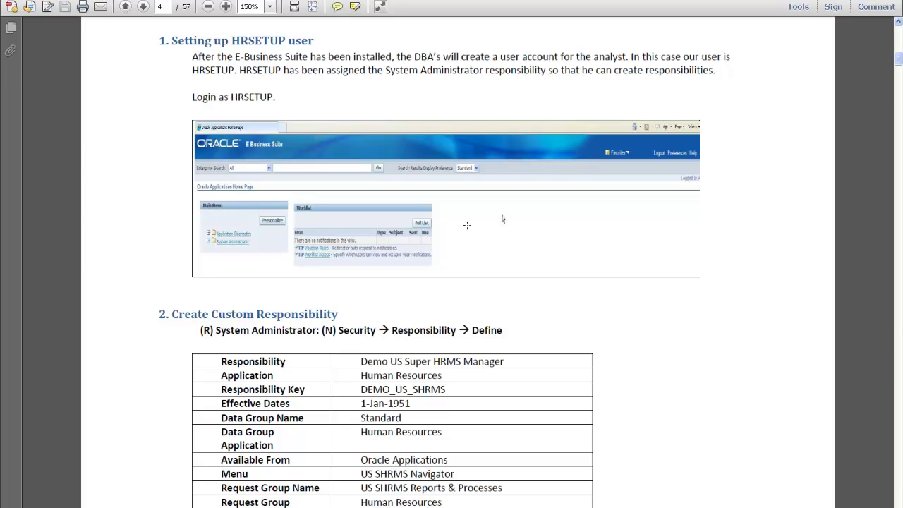
- Scroll the setup guide down to the Create Custom Responsibility table
scroll(425, 256, "down", 4)
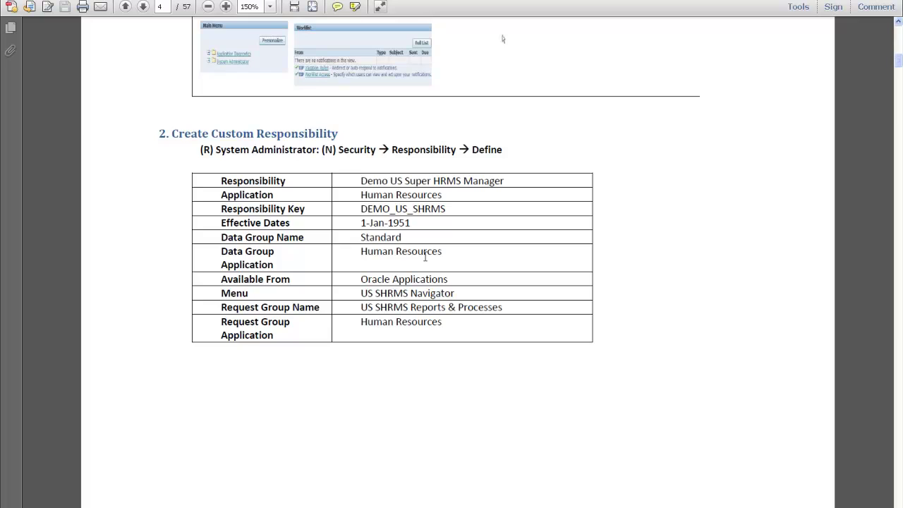
scroll(425, 257, "down", 1)
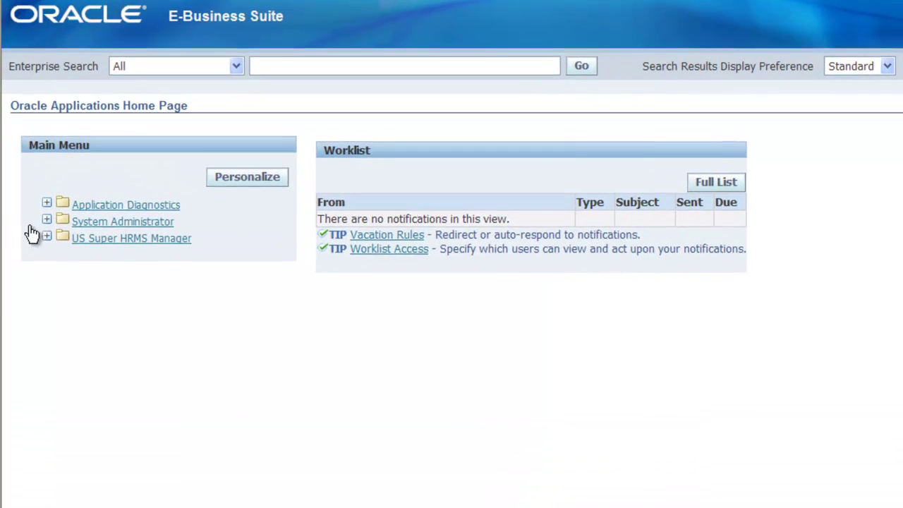
- Open a blank Responsibilities form via System Administrator > Security > Responsibility > Define
left_click(46, 219)
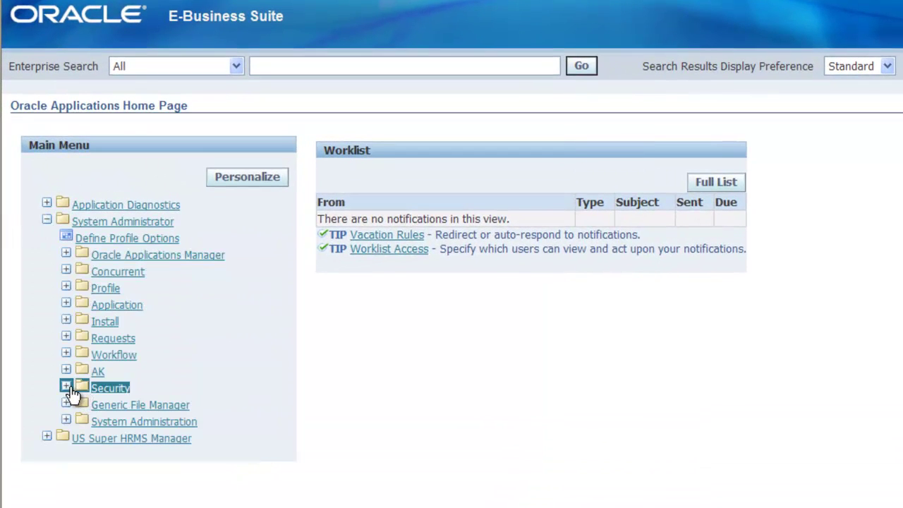
left_click(65, 386)
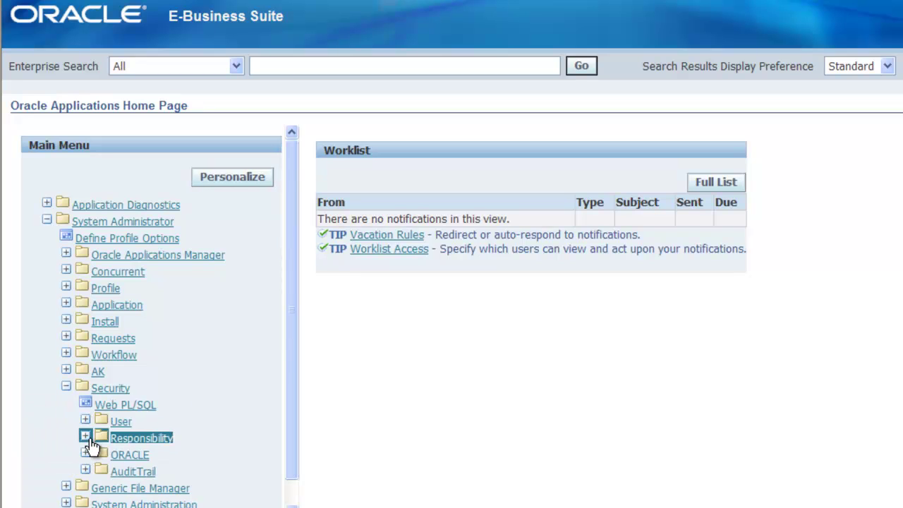
left_click(85, 436)
left_click(129, 455)
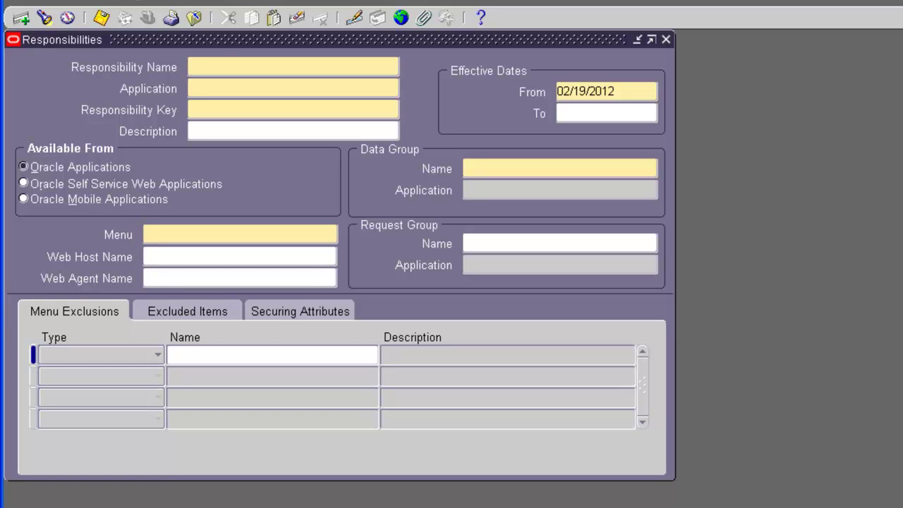
key("alt+Tab")
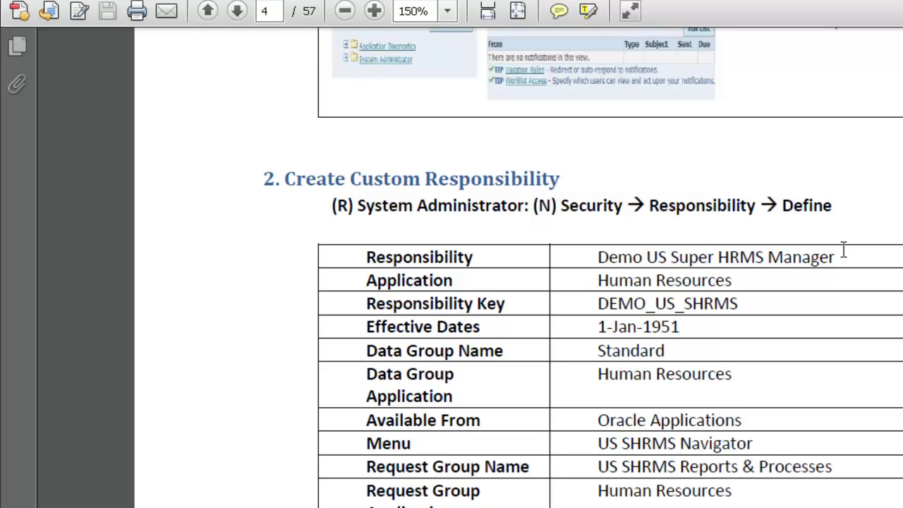
- Enter 'Demo US Super HRMS Manager' as the Responsibility Name
left_click_drag(837, 257, 607, 258)
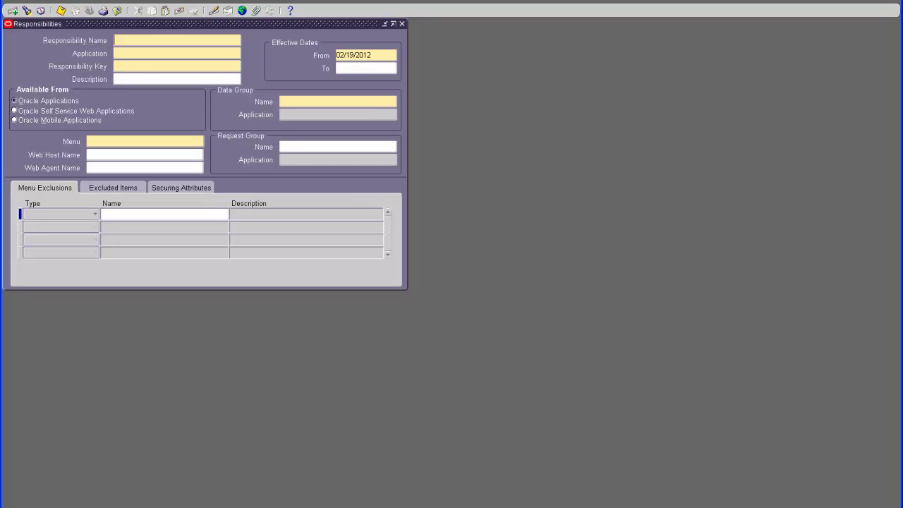
type("Demo US Super HRMS Manager")
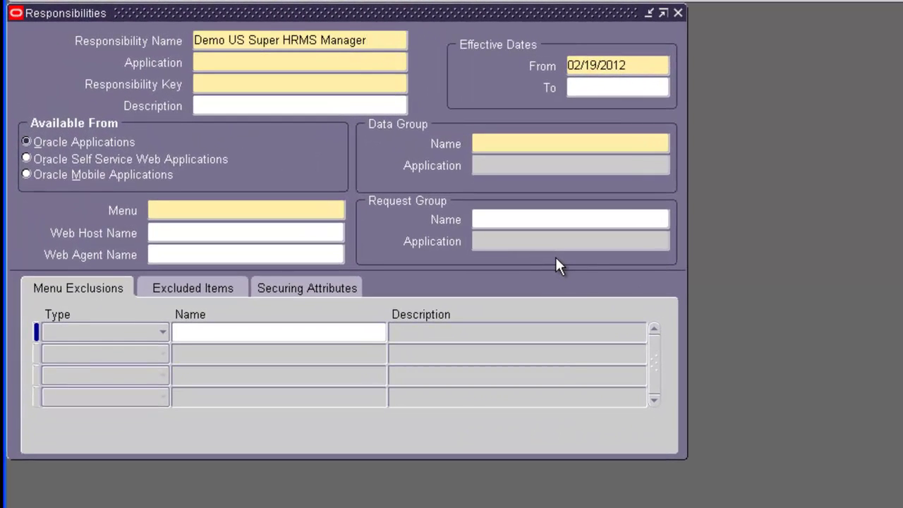
key("alt+Tab")
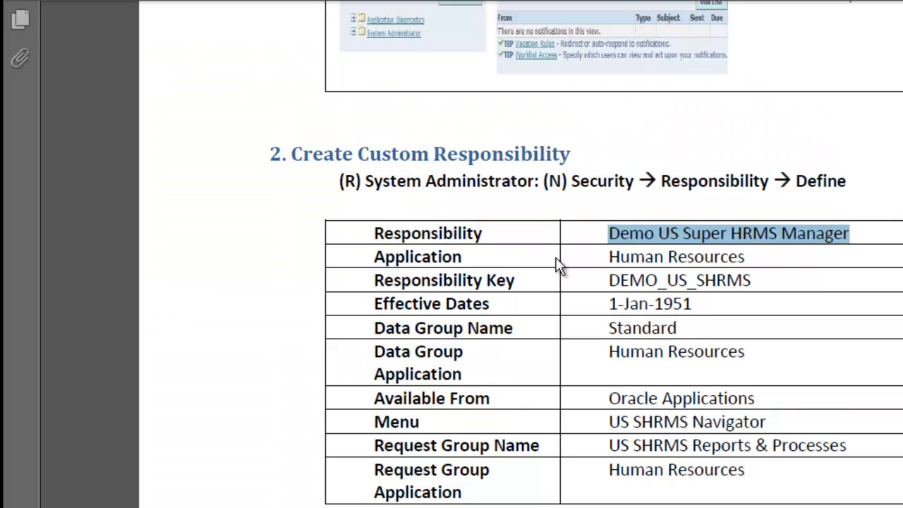
- Copy Human Resources from the guide and paste it as the Application
left_click(763, 253)
left_click_drag(764, 252, 634, 265)
key("ctrl+c")
key("alt+Tab")
left_click(241, 61)
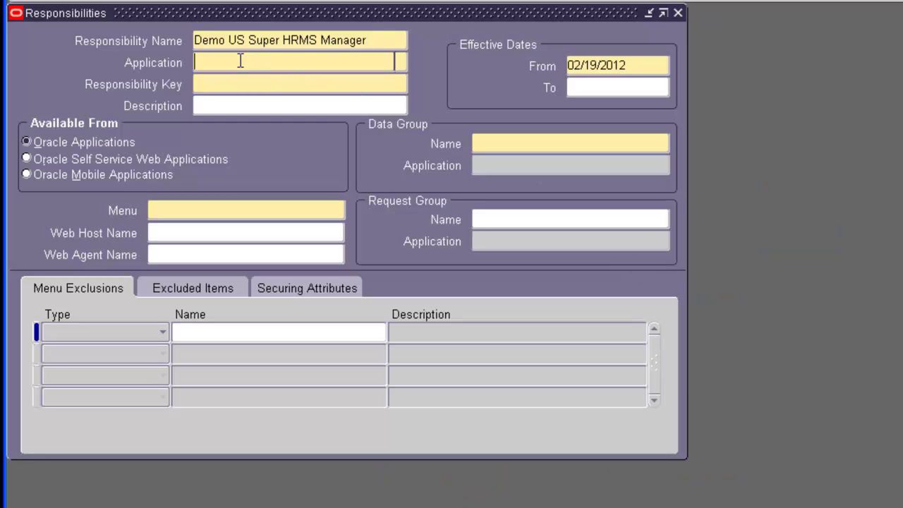
key("ctrl+v")
key("Tab")
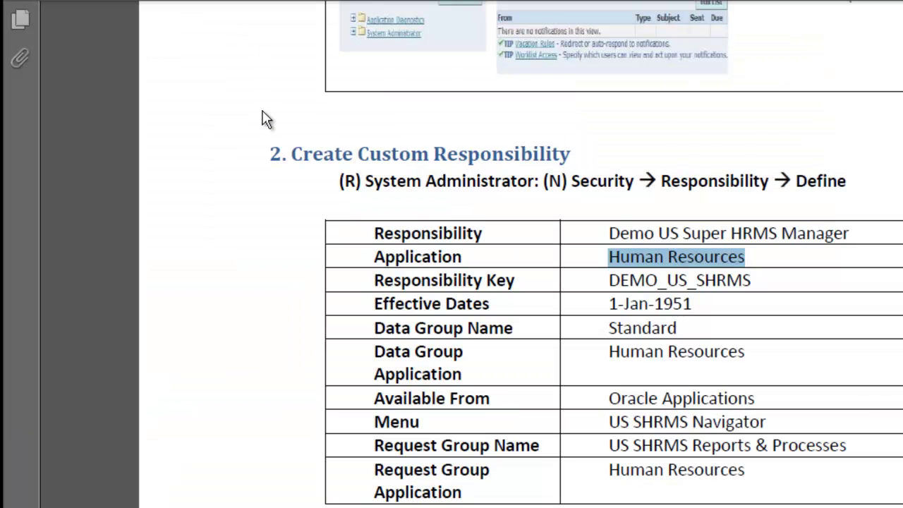
- Enter DEMO_US_SHRMS as the Responsibility Key, taken from the guide
key("alt+Tab")
left_click(782, 262)
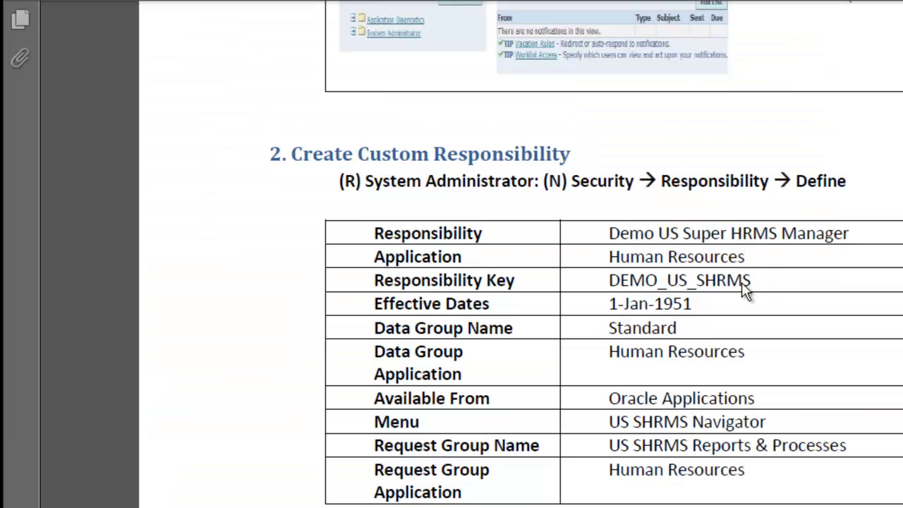
left_click_drag(751, 277, 609, 280)
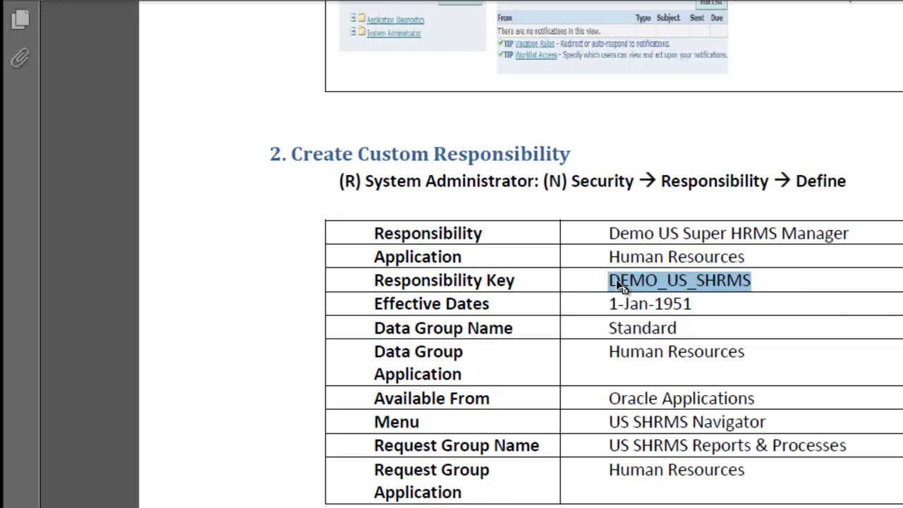
key("alt+Tab")
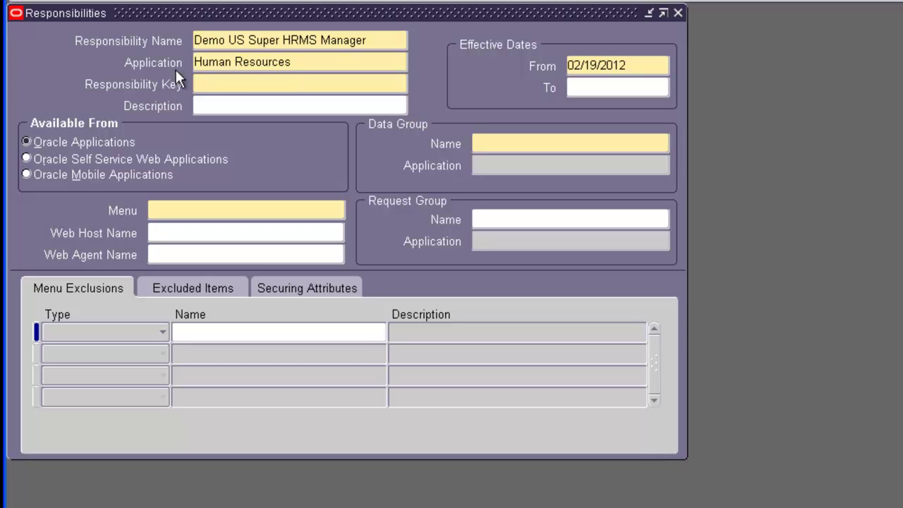
type("DEMO_US_SHRMS")
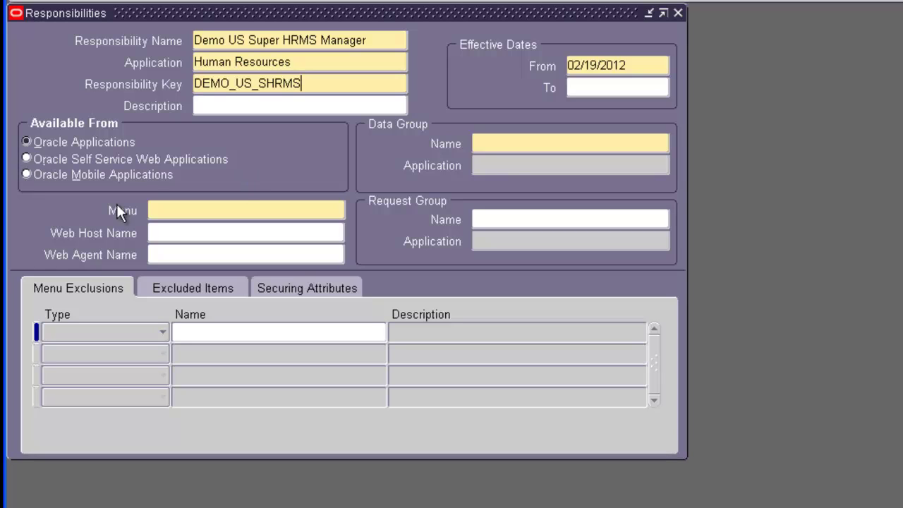
- Move into Data Group Name on the Demo US Super HRMS Manager responsibility (key DEMO_US_SHRMS)
left_click(512, 143)
- Set the data group to Standard with application Human Resources, then return to the PDF guide
type("Sta")
key("Tab")
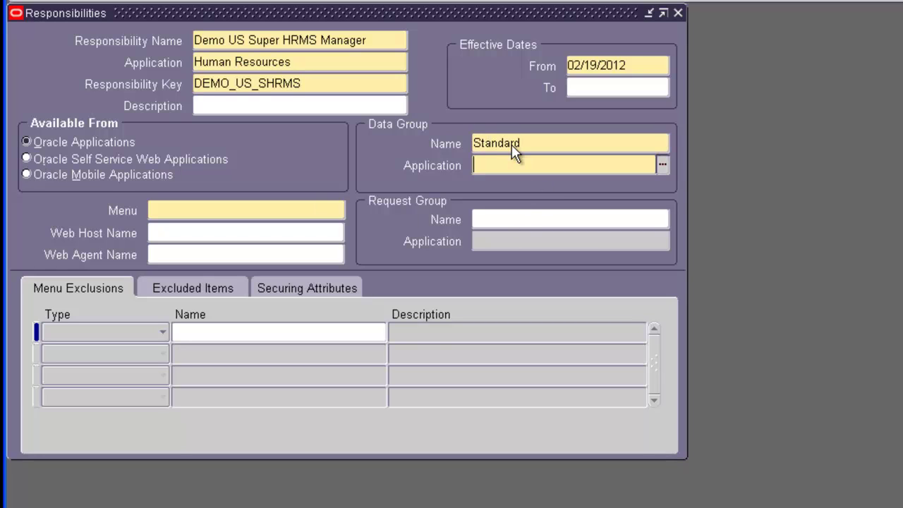
type("human res")
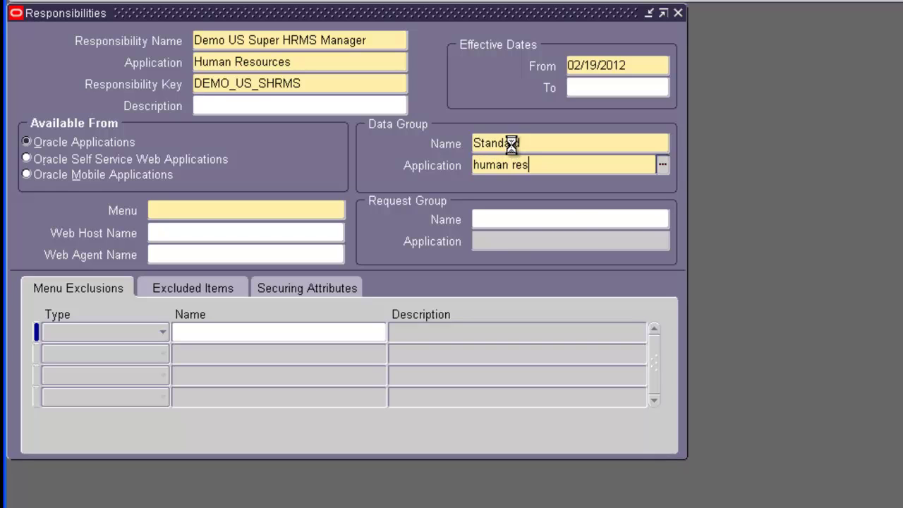
key("Tab")
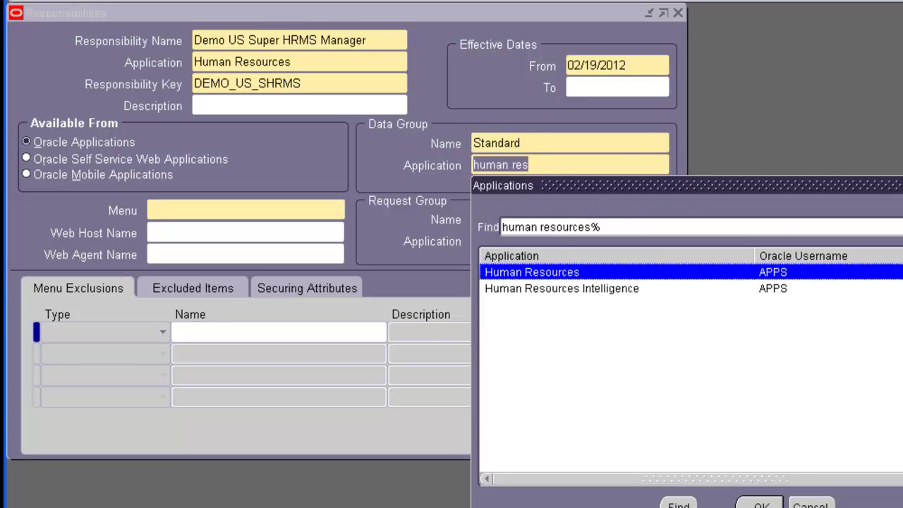
key("Return")
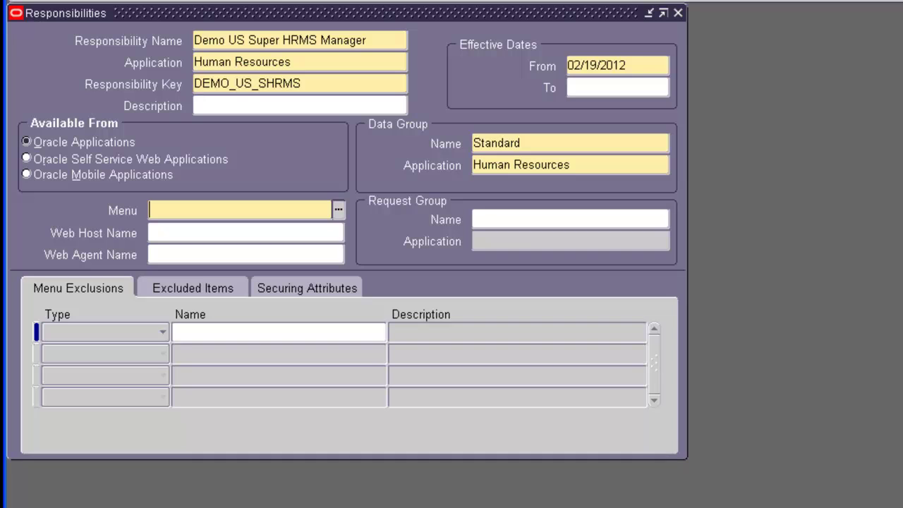
key("alt+Tab")
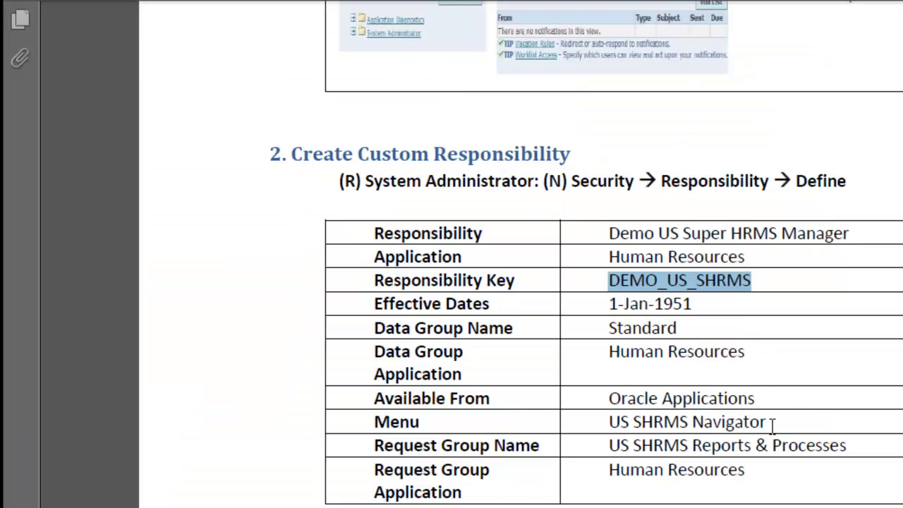
- Copy US SHRMS Navigator from the guide into the responsibility's Menu field
left_click_drag(774, 422, 609, 422)
key("ctrl+c")
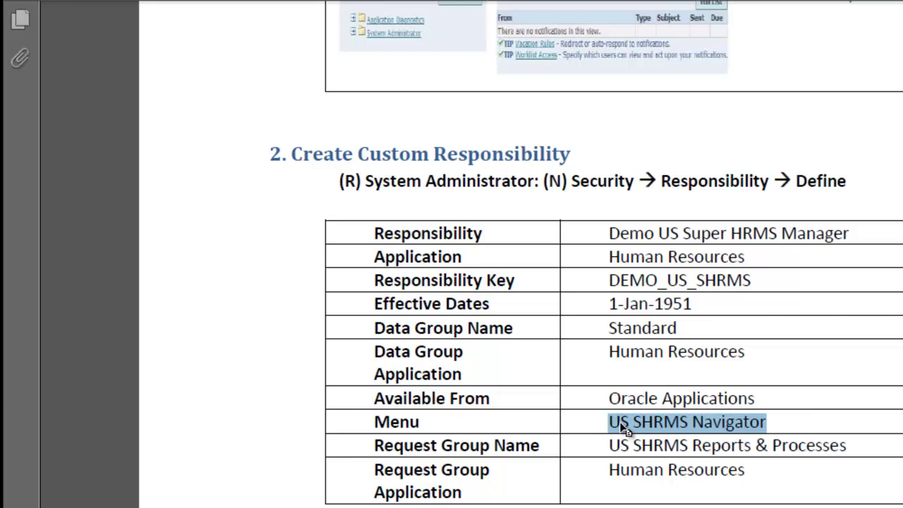
key("alt+Tab")
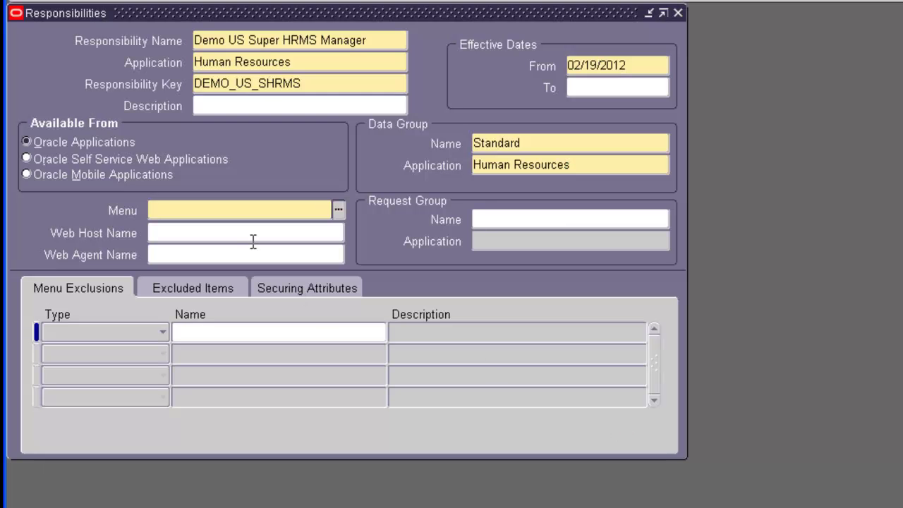
key("ctrl+v")
key("Tab")
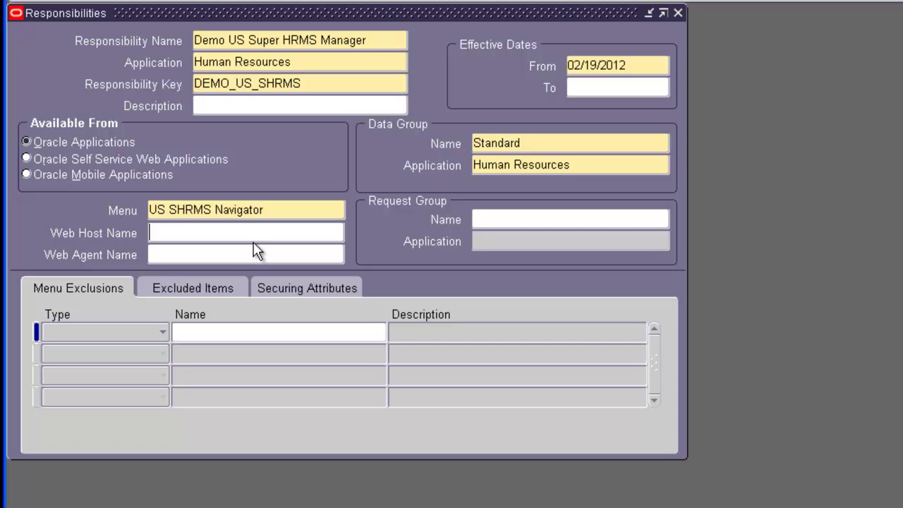
- Paste US SHRMS Reports & Processes as the request group and save the responsibility
key("alt+Tab")
left_click(851, 445)
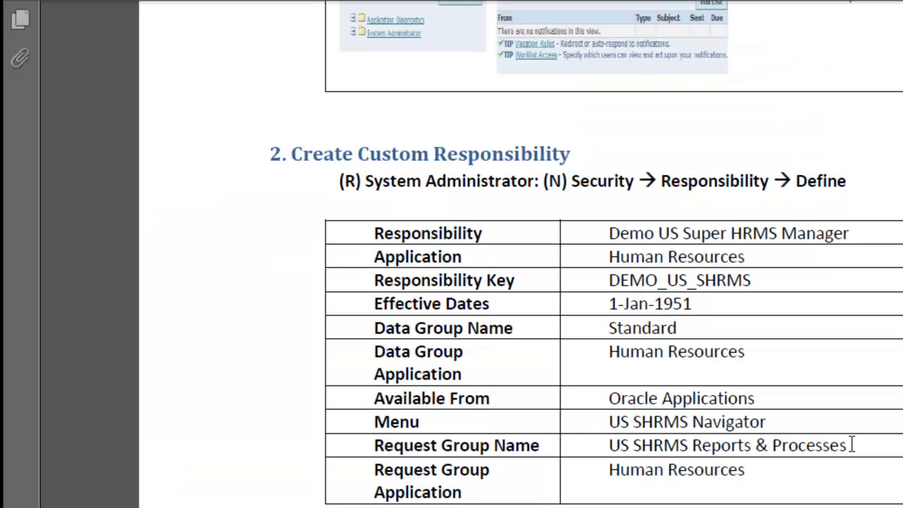
left_click_drag(852, 445, 616, 446)
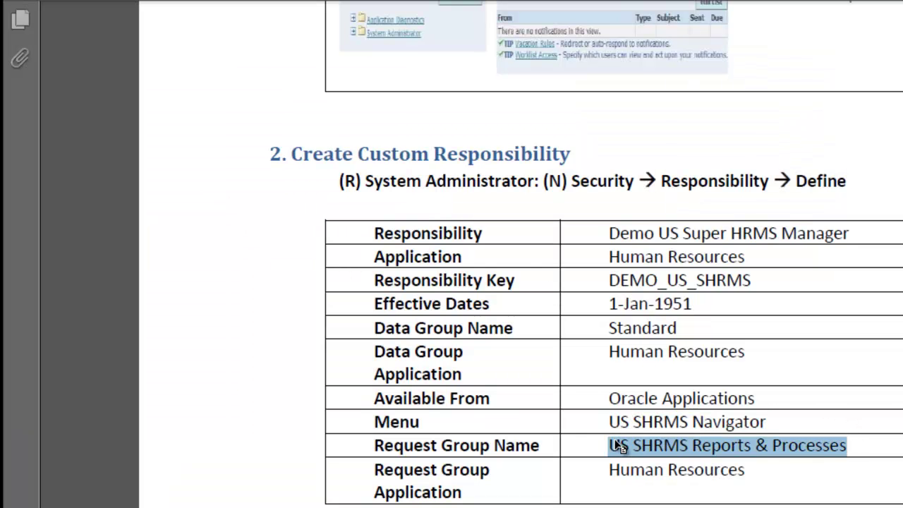
key("ctrl+c")
key("alt+Tab")
left_click(546, 220)
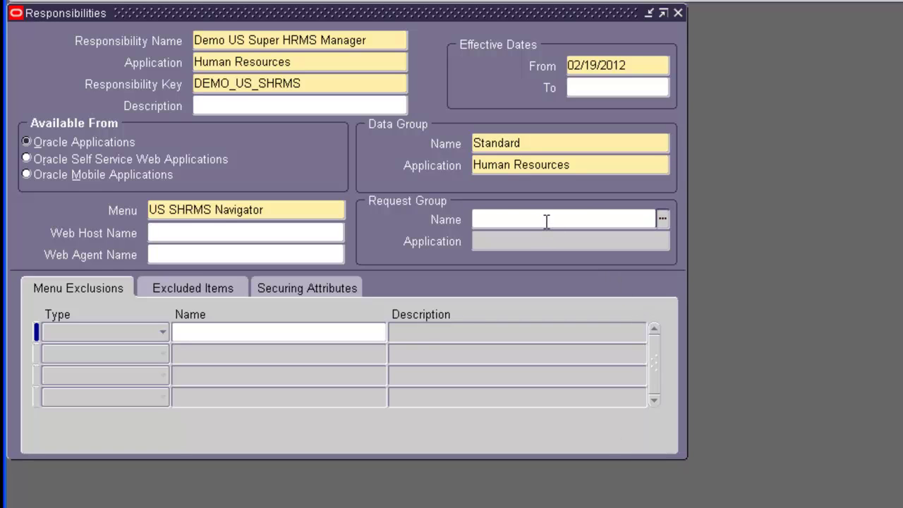
key("ctrl+v")
key("Tab")
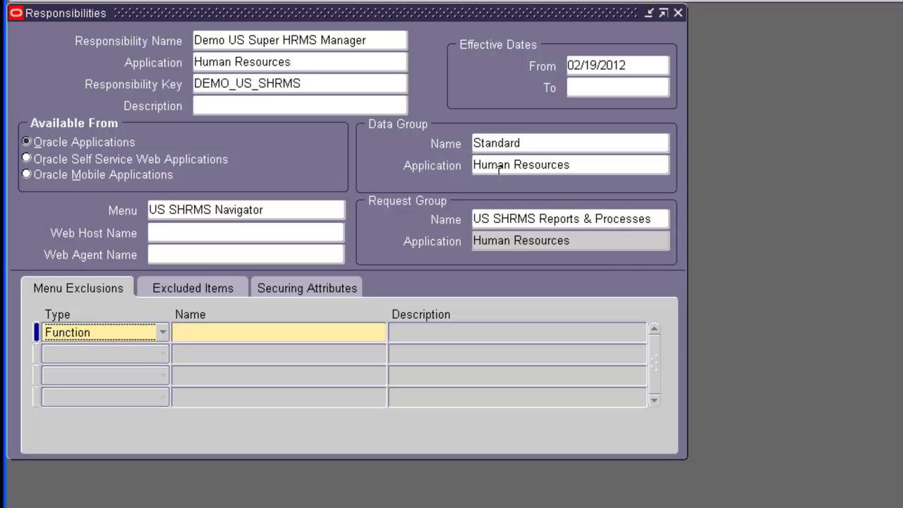
key("ctrl+s")
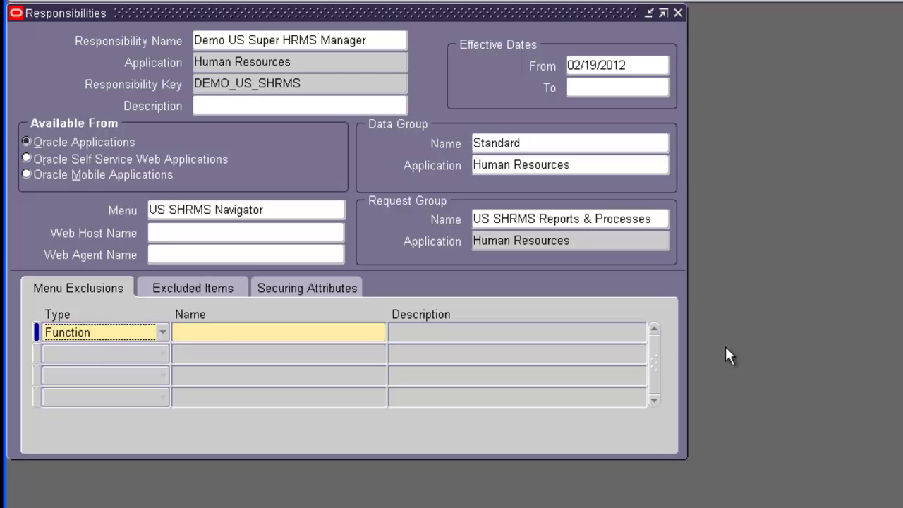
- Query the existing US Super HRMS Manager responsibility to compare its menu, then close the form
left_click(283, 40)
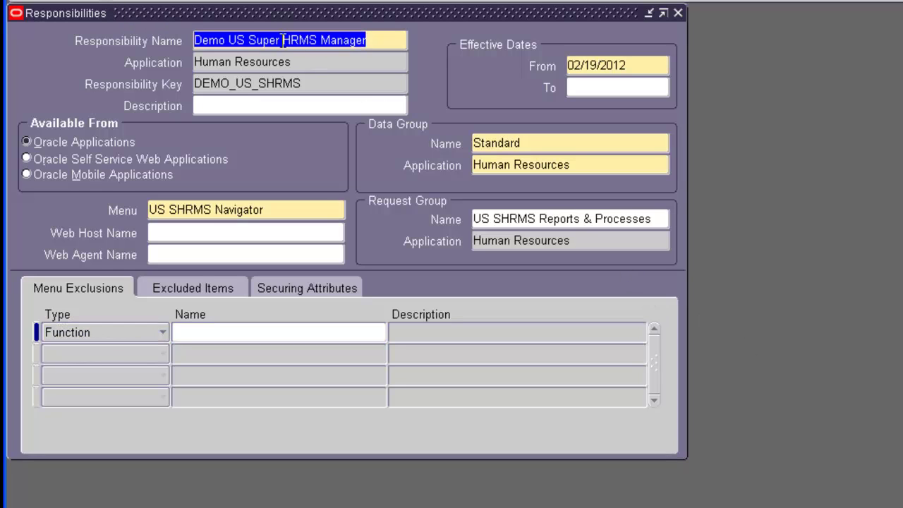
left_click_drag(228, 40, 387, 34)
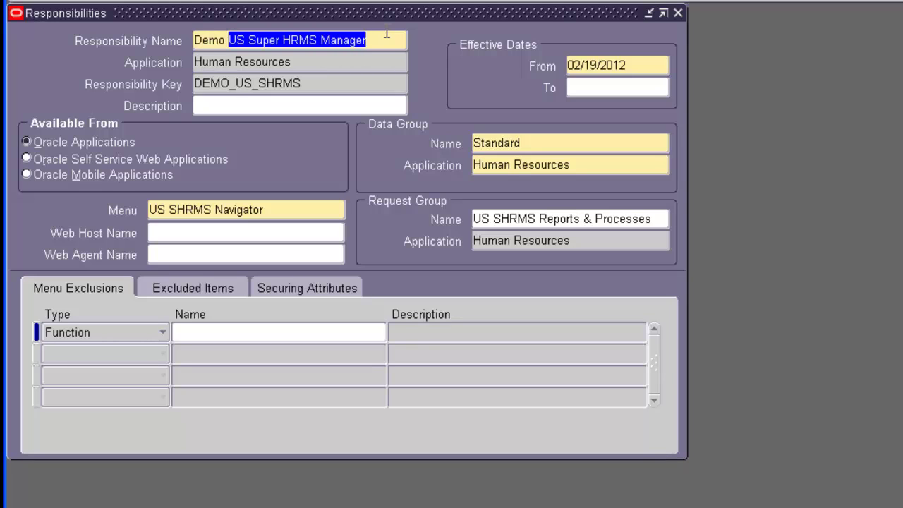
key("F11")
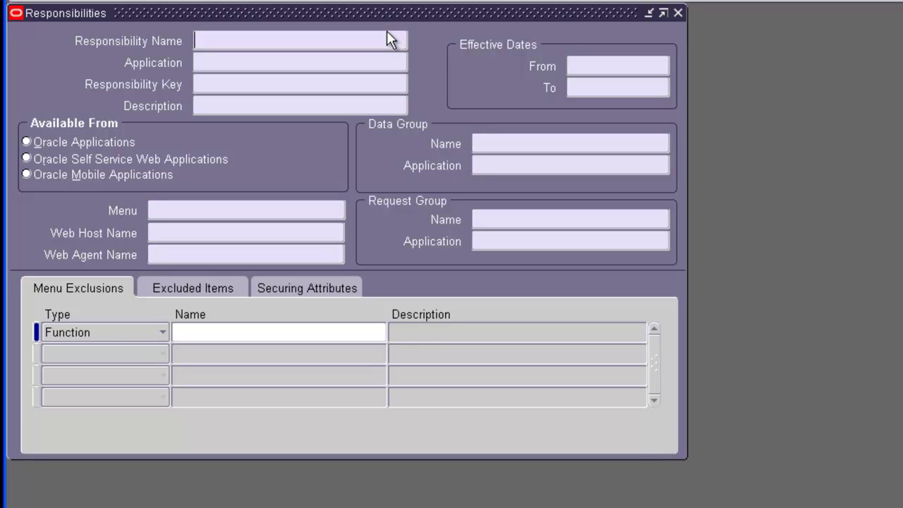
key("ctrl+v")
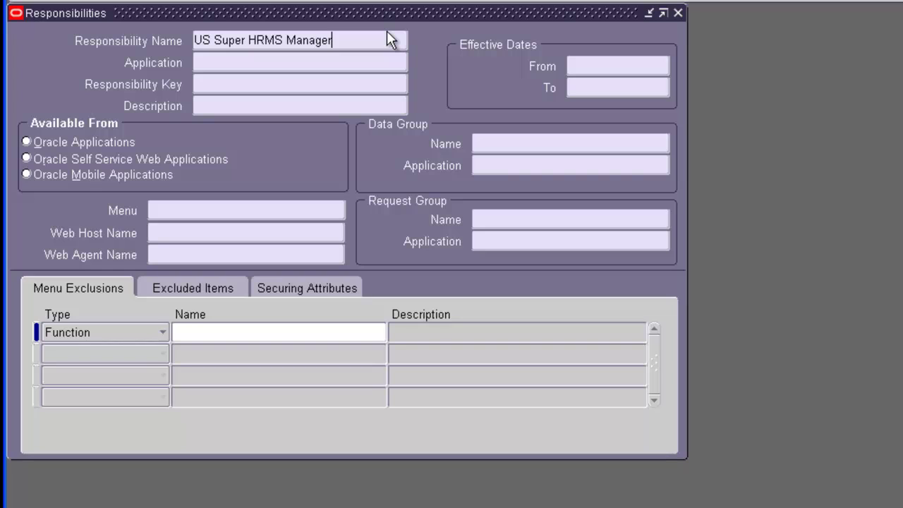
key("ctrl+F11")
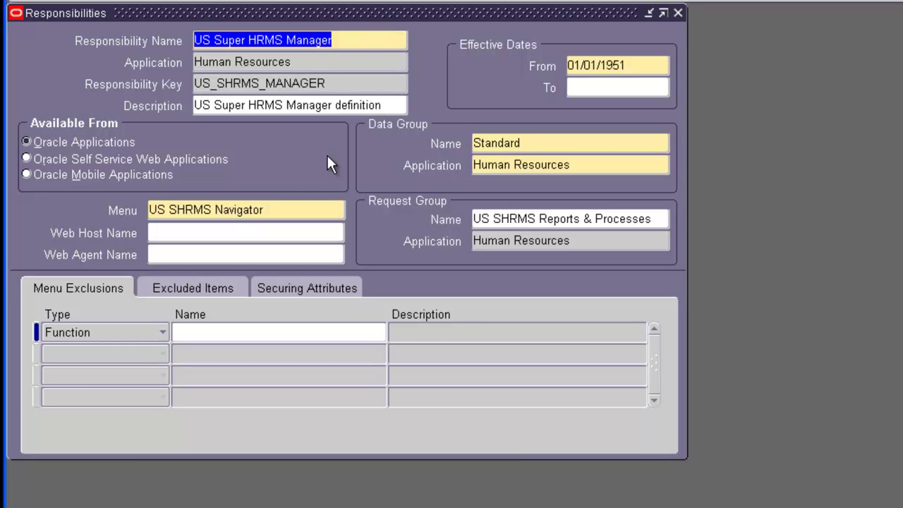
left_click(280, 207)
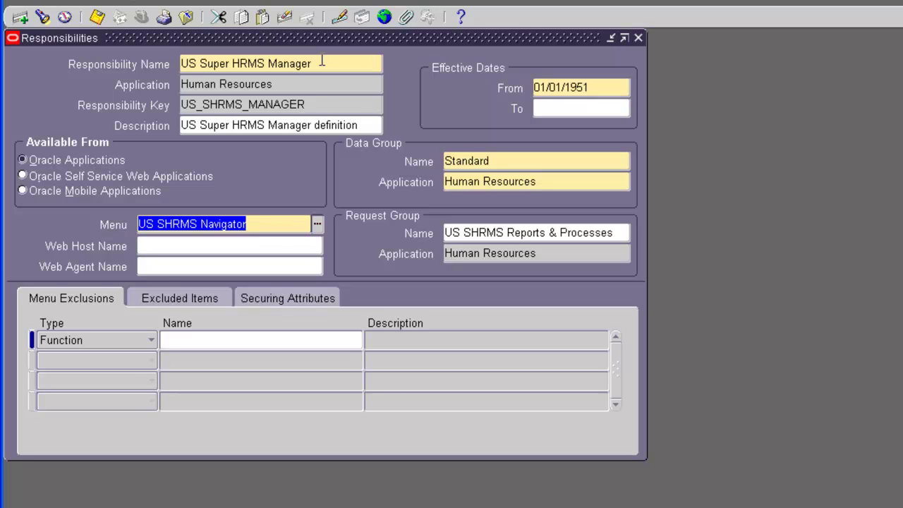
left_click(638, 37)
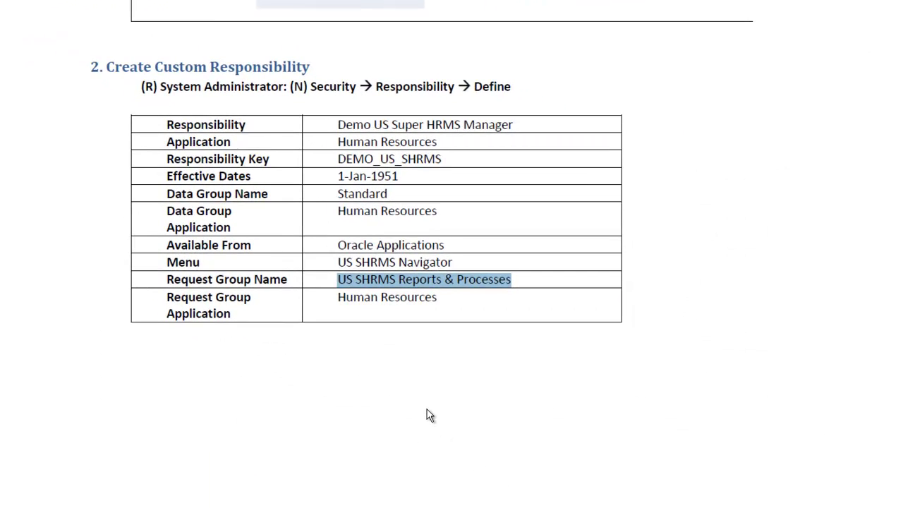
- Scroll the PDF guide down to section 3, Add responsibility to a user, and the Users form example
scroll(427, 415, "down", 10)
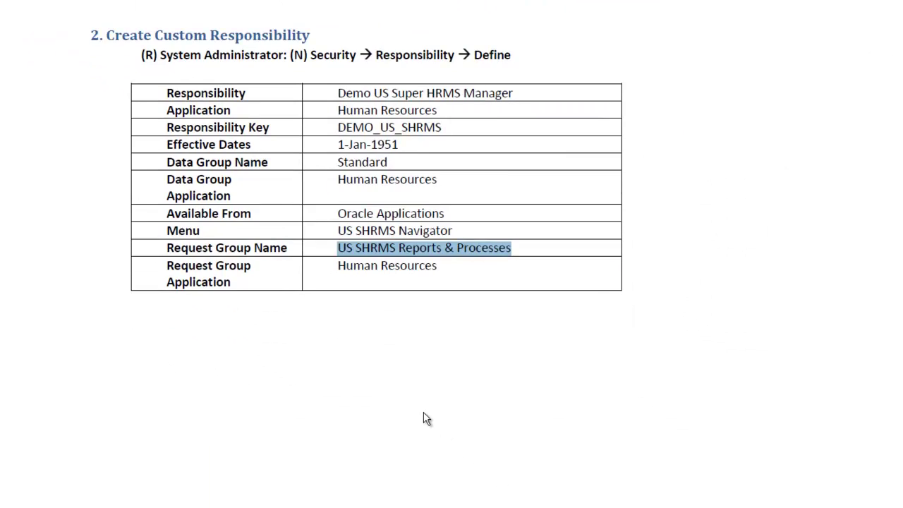
scroll(423, 411, "down", 5)
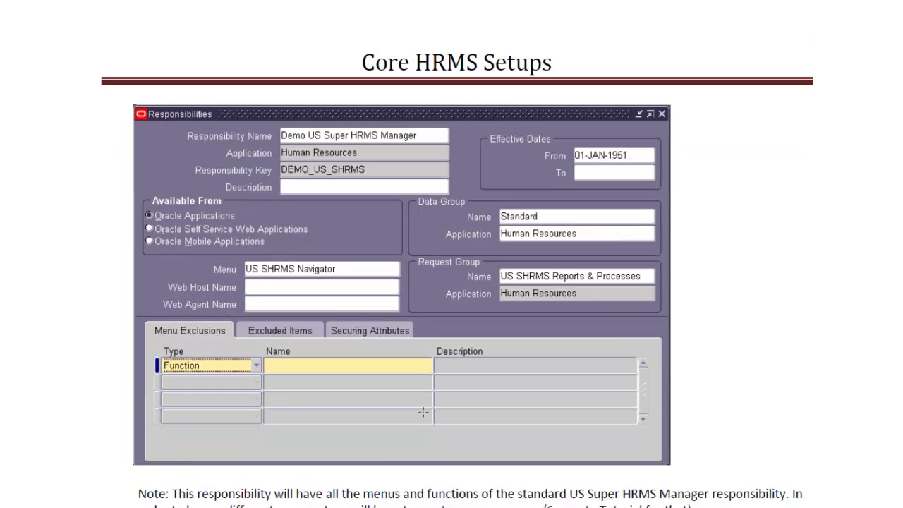
scroll(423, 410, "down", 2)
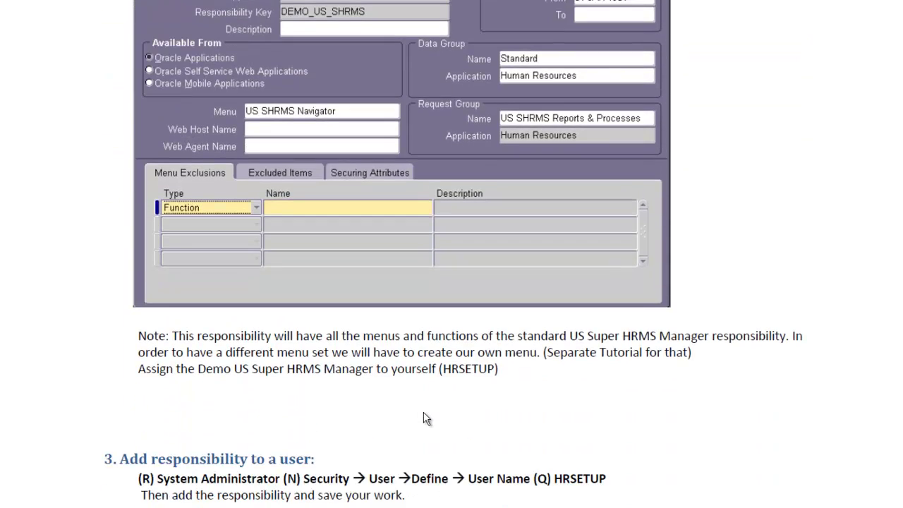
scroll(425, 418, "down", 3)
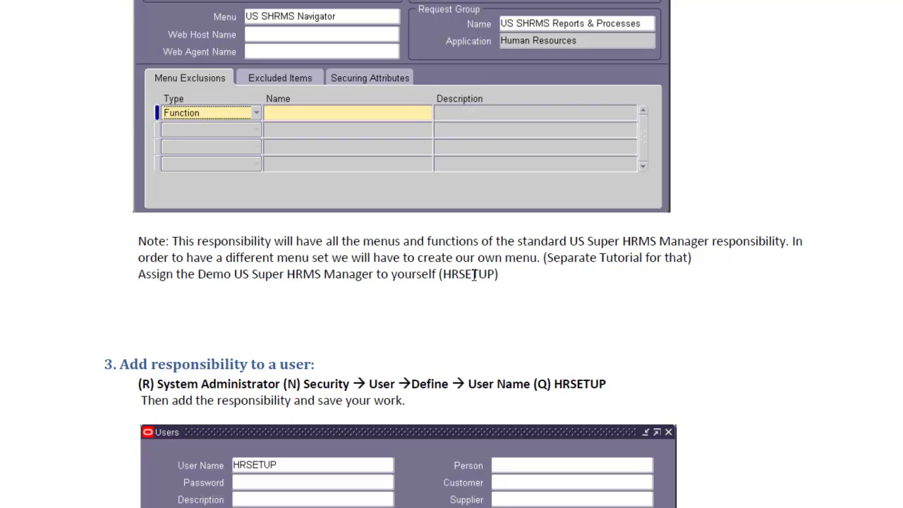
scroll(474, 274, "down", 4)
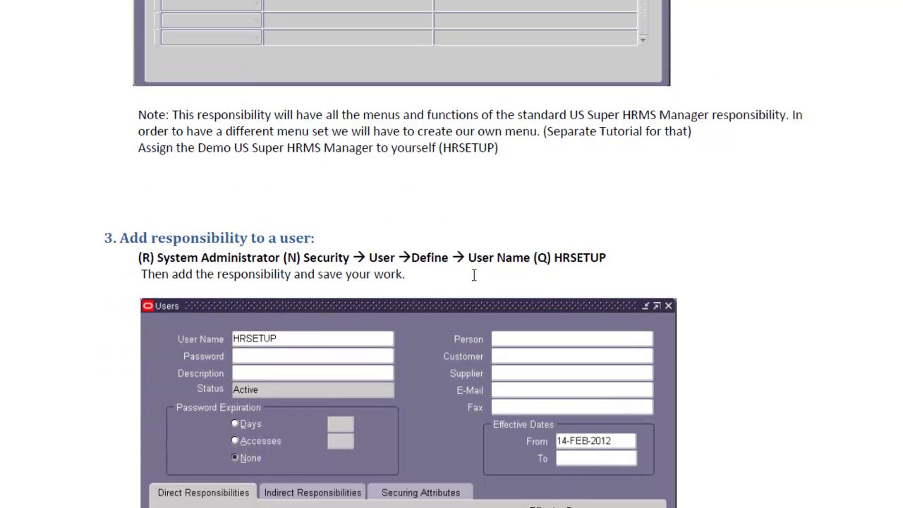
scroll(474, 275, "down", 1)
scroll(474, 275, "down", 3)
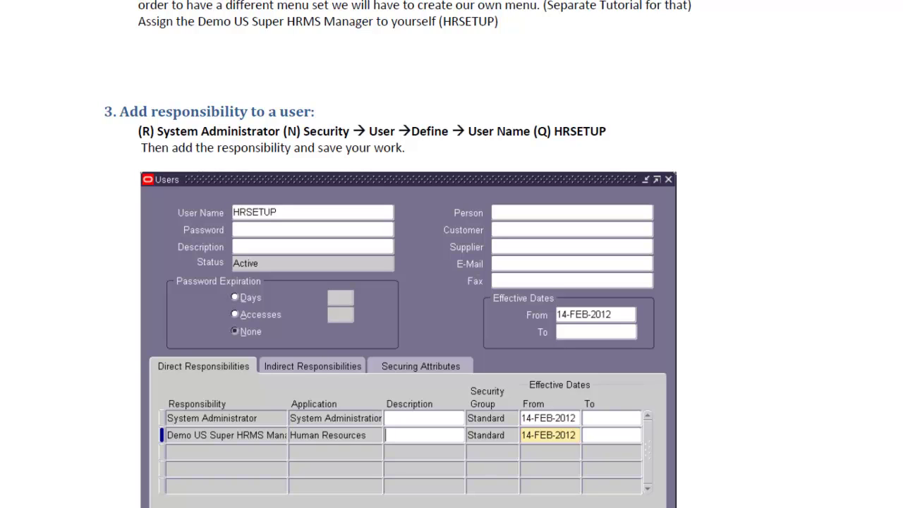
scroll(452, 254, "down", 2)
scroll(473, 274, "down", 1)
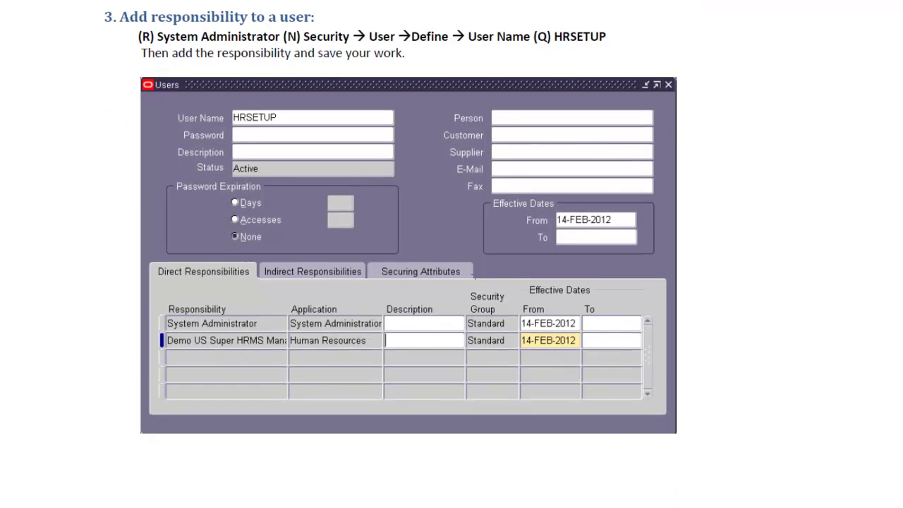
scroll(473, 275, "down", 1)
scroll(474, 275, "down", 1)
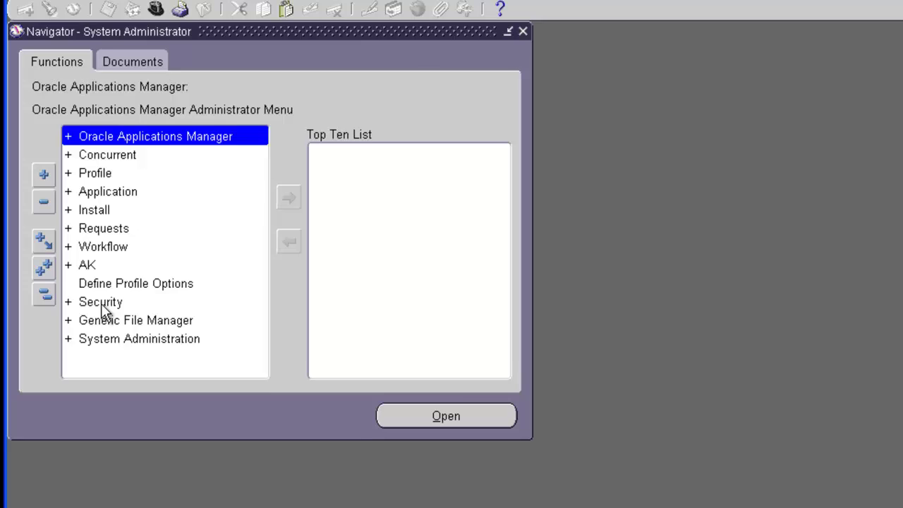
- Open Security > User > Define and query user HRSETUP
double_click(103, 305)
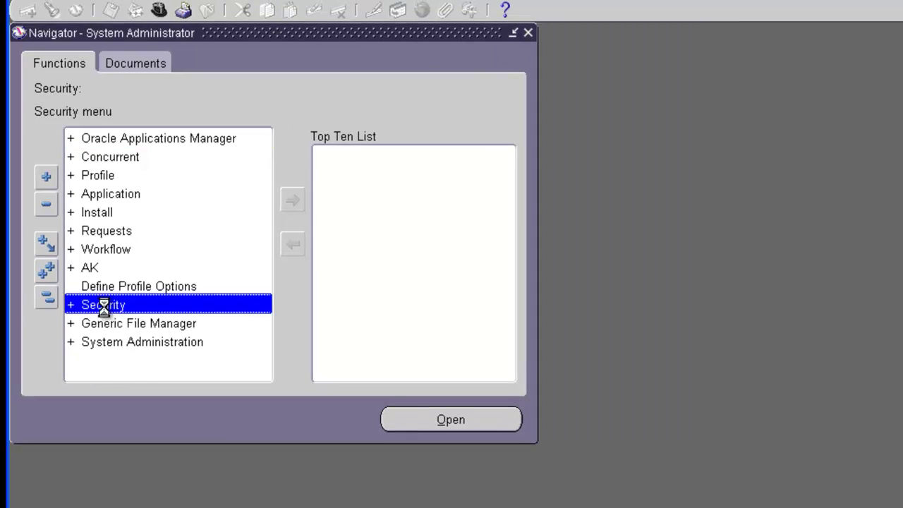
left_click(144, 323)
double_click(130, 323)
double_click(141, 341)
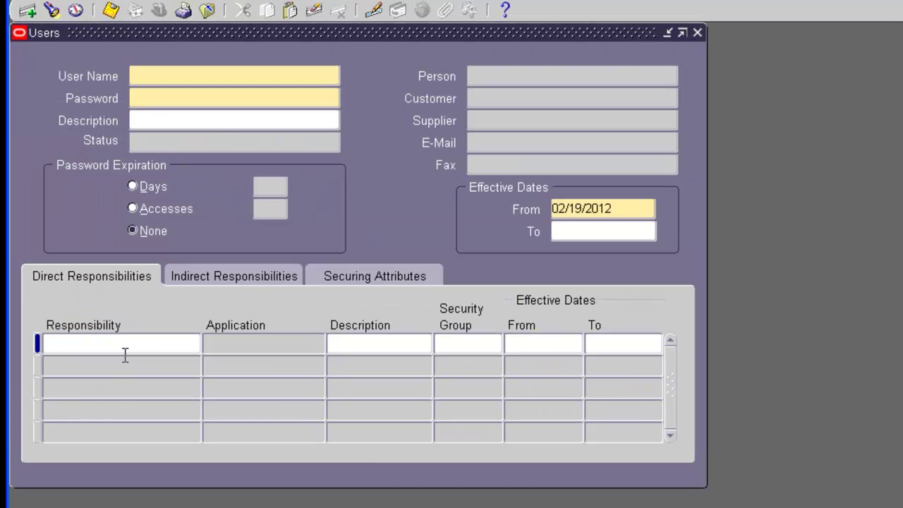
key("F11")
type("HRS")
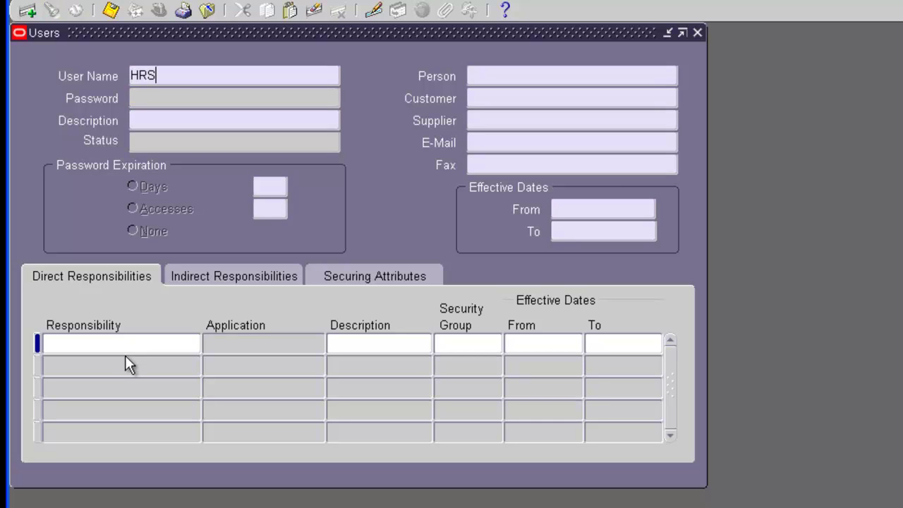
type("ETUP")
key("ctrl+F11")
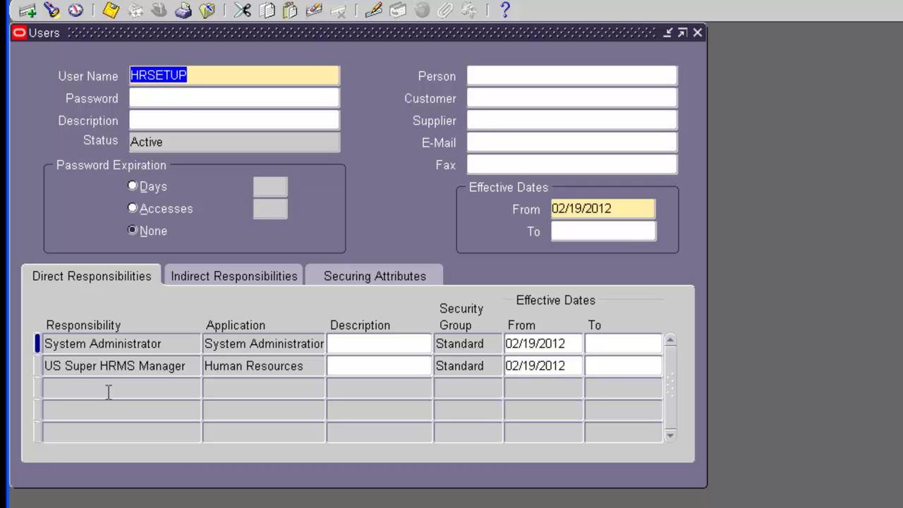
- Add Demo US Super HRMS Manager in a new responsibility row, save, and close the Users form
left_click(108, 387)
type("demo us")
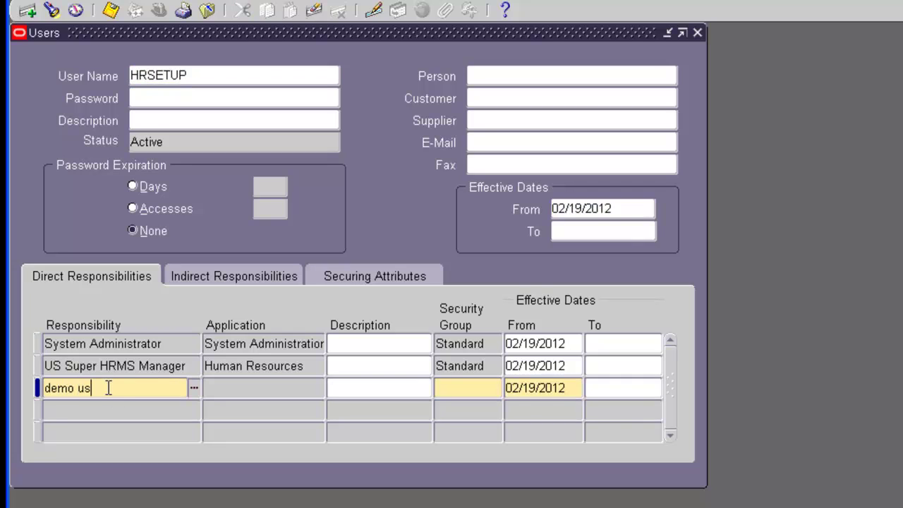
key("Tab")
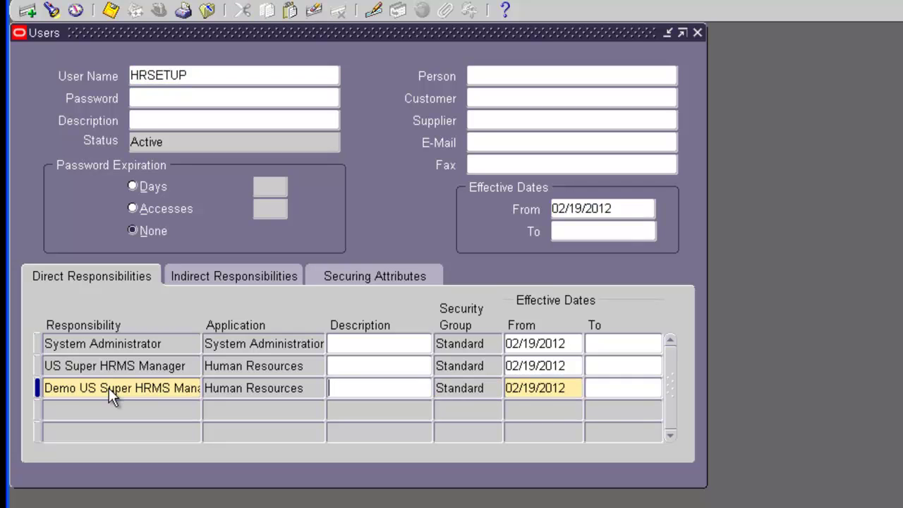
left_click(110, 10)
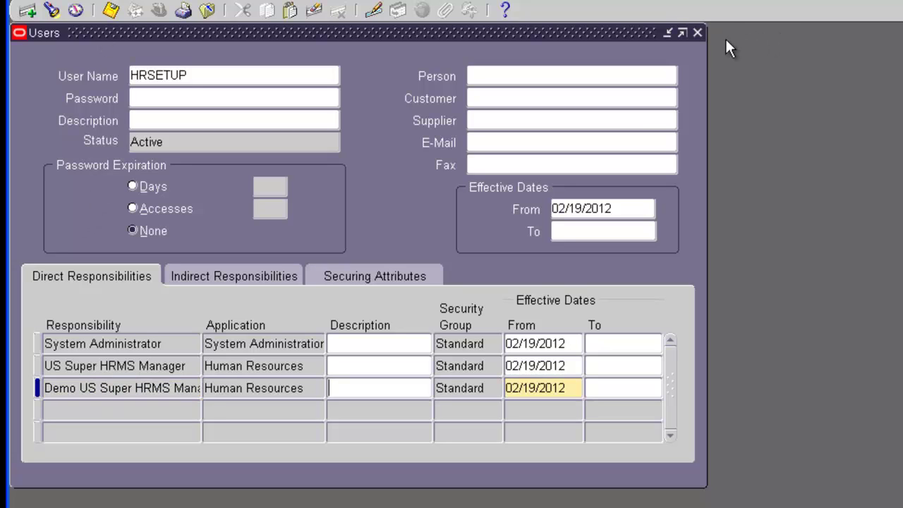
left_click(697, 33)
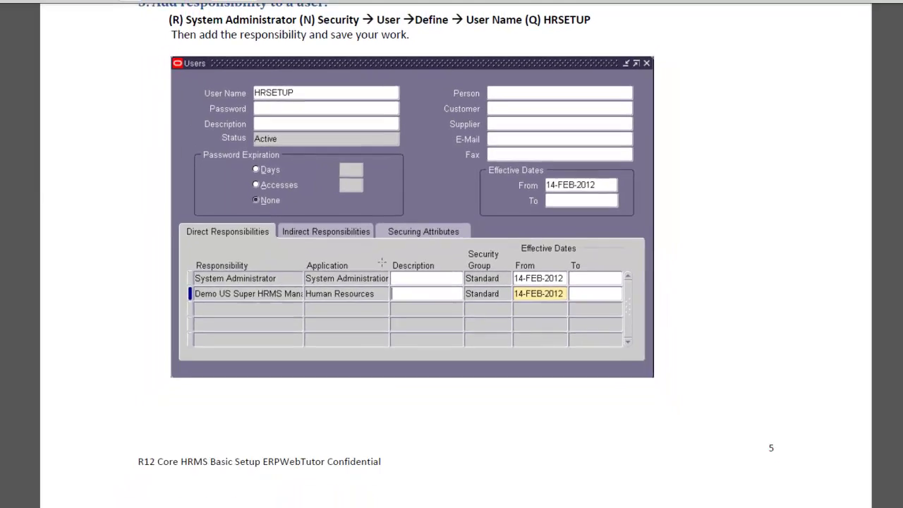
- Scroll the PDF to page 6, section 4 Key Flexfields Setup and 4.1.1 Define Job Flexfield Value Sets
scroll(380, 340, "down", 5)
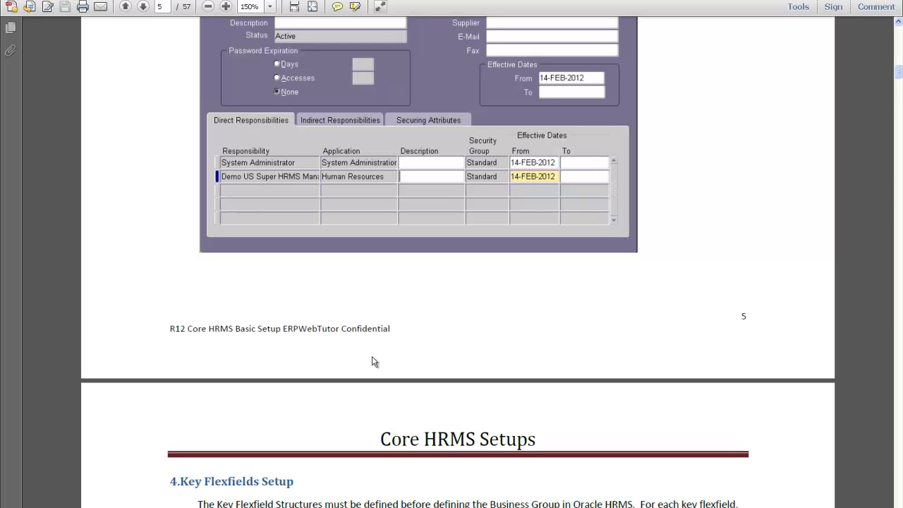
scroll(371, 362, "down", 4)
scroll(364, 360, "down", 4)
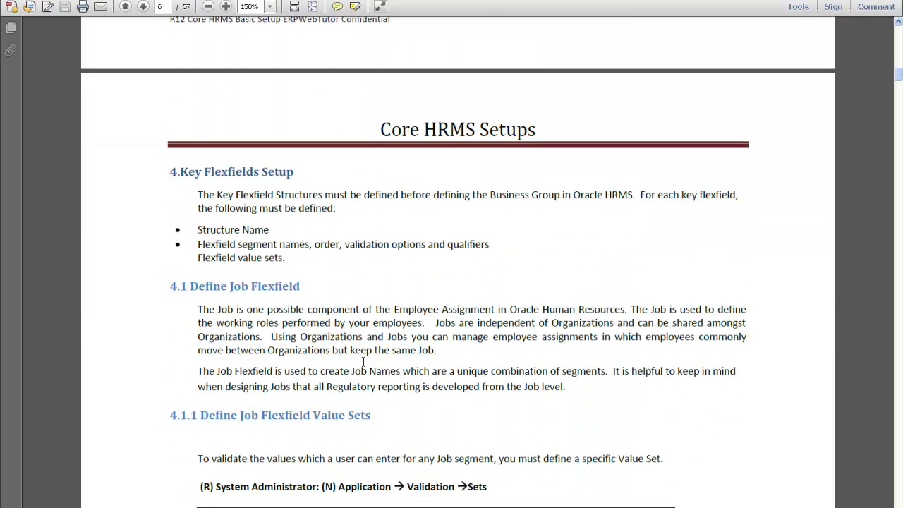
scroll(363, 362, "down", 1)
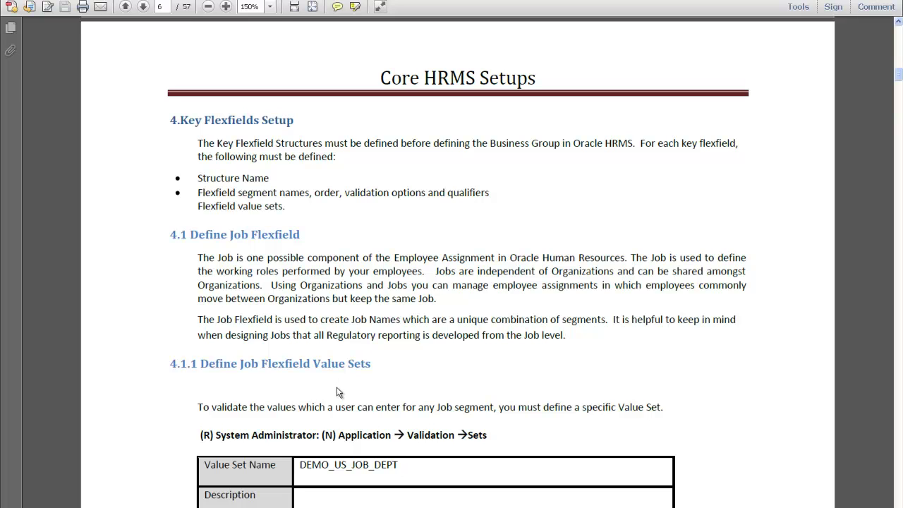